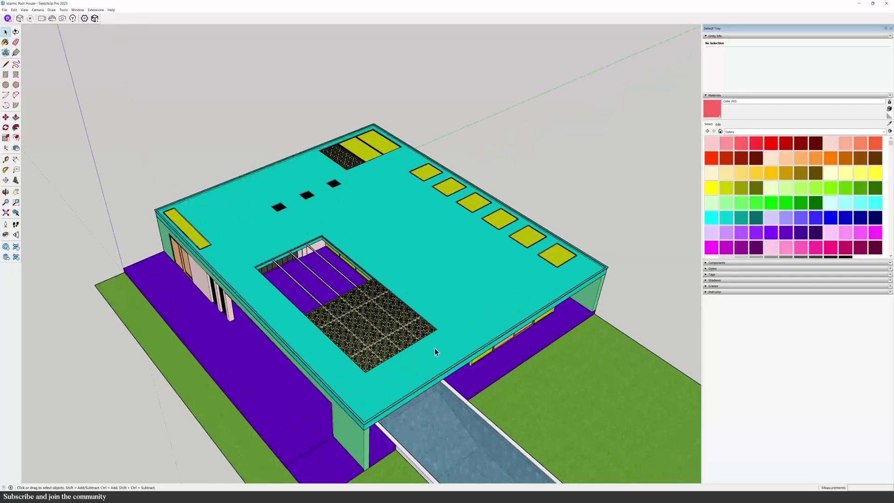
{"action": "left_click", "coordinate": [406, 333]}
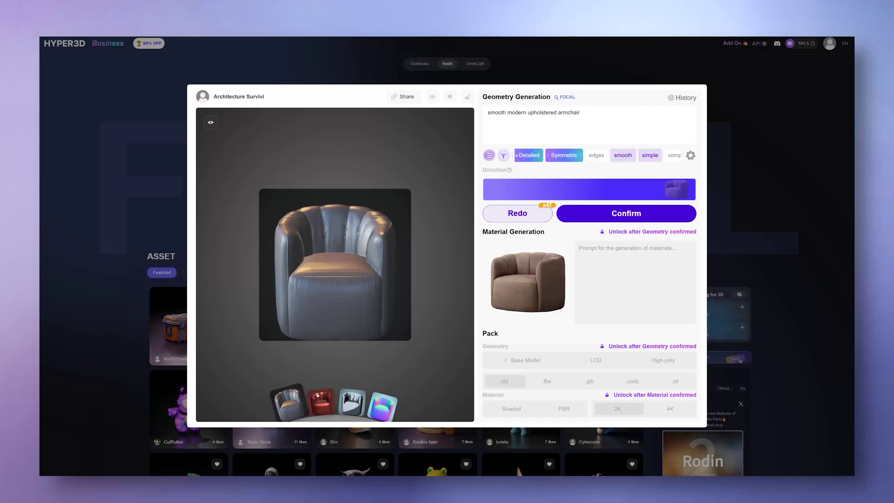
{"action": "left_click", "coordinate": [317, 395]}
{"action": "left_click", "coordinate": [347, 403]}
{"action": "left_click", "coordinate": [379, 408]}
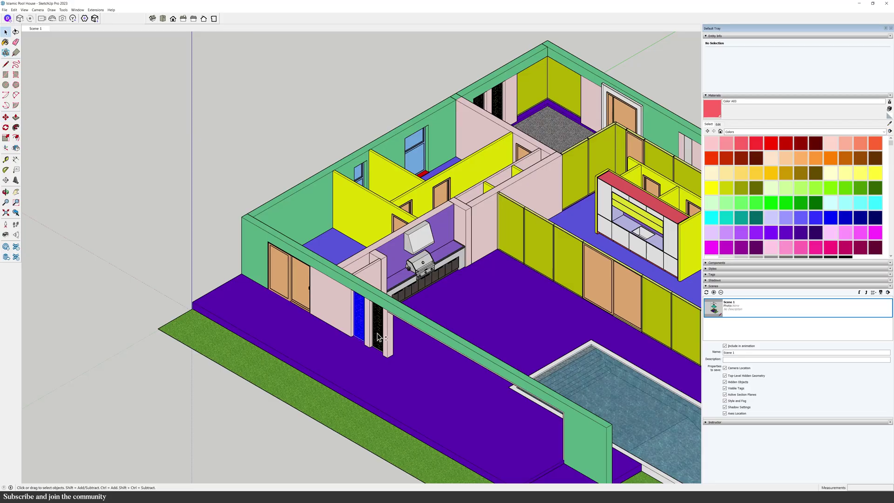
{"action": "left_click", "coordinate": [378, 337]}
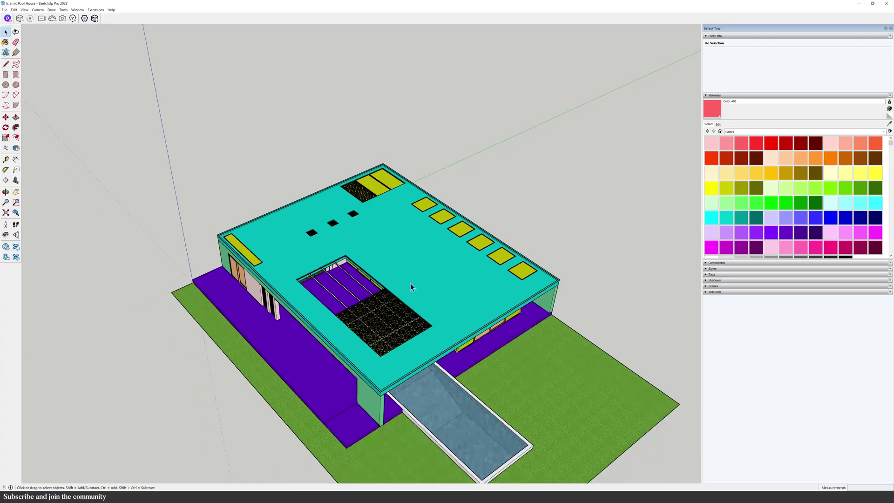
- Move the selected roof slab and its dark screens and beams straight up about 14 m above the house
{"action": "scroll", "coordinate": [410, 283], "scroll_direction": "up", "scroll_amount": 3}
{"action": "left_click", "coordinate": [405, 332]}
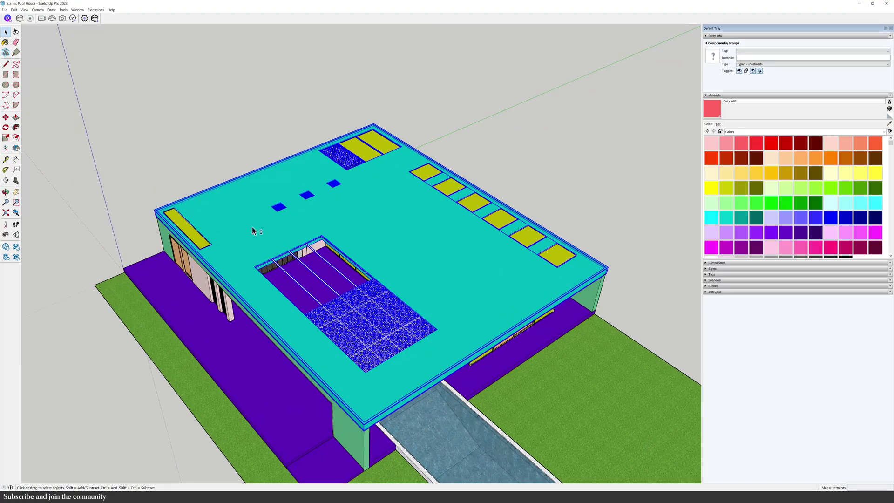
{"action": "key", "text": "m"}
{"action": "scroll", "coordinate": [348, 311], "scroll_direction": "down", "scroll_amount": 3}
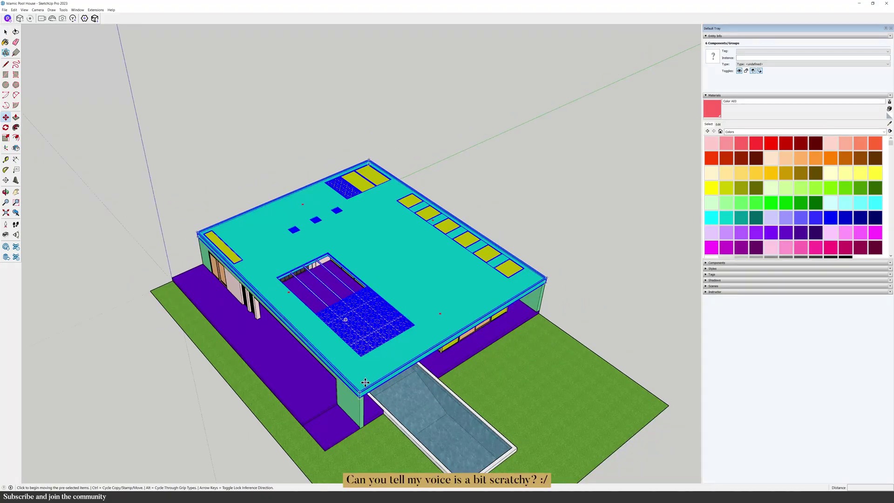
{"action": "left_click", "coordinate": [360, 388]}
{"action": "scroll", "coordinate": [359, 388], "scroll_direction": "down", "scroll_amount": 2}
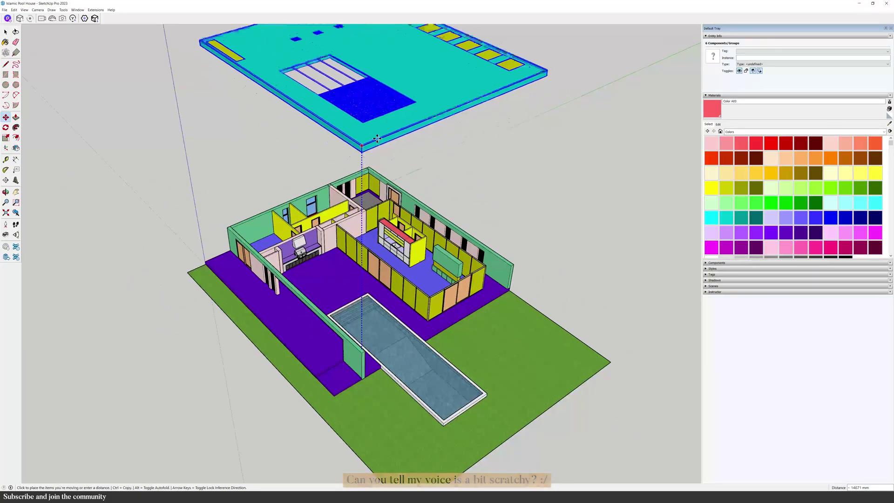
{"action": "left_click", "coordinate": [380, 125]}
{"action": "scroll", "coordinate": [379, 163], "scroll_direction": "down", "scroll_amount": 1}
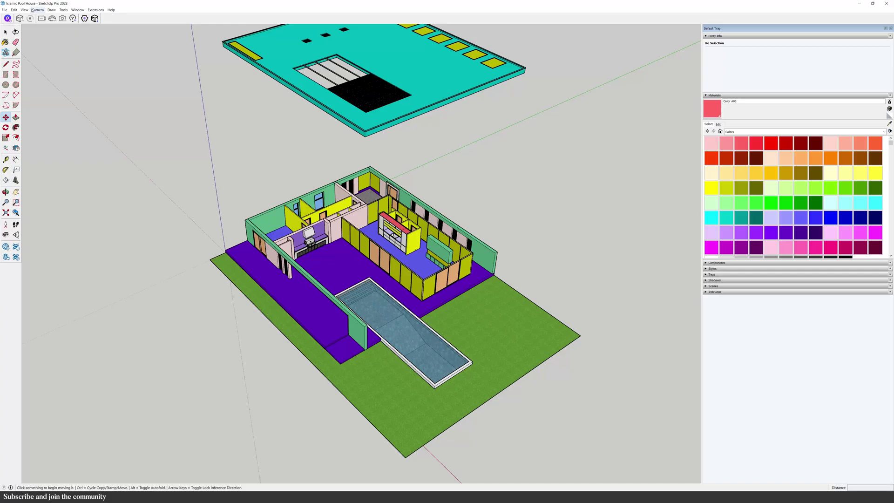
- Switch the camera to parallel projection and make the standard Views tools available
{"action": "left_click", "coordinate": [38, 9]}
{"action": "left_click", "coordinate": [47, 34]}
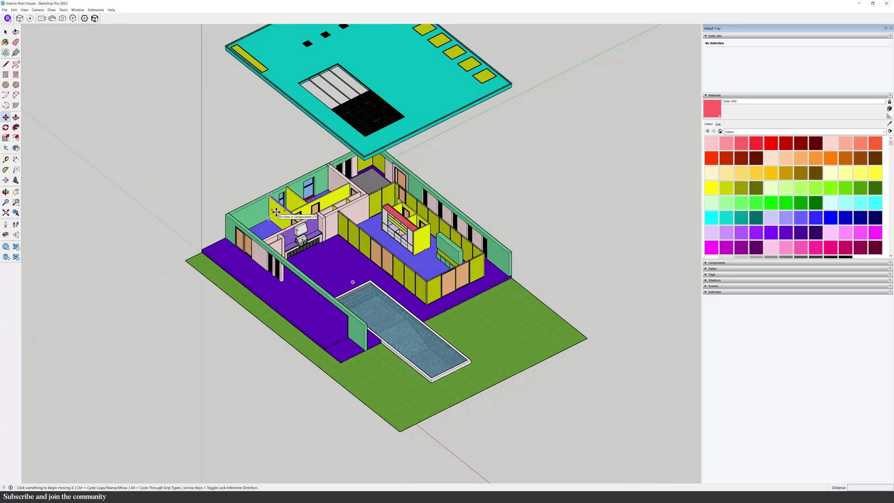
{"action": "right_click", "coordinate": [128, 20]}
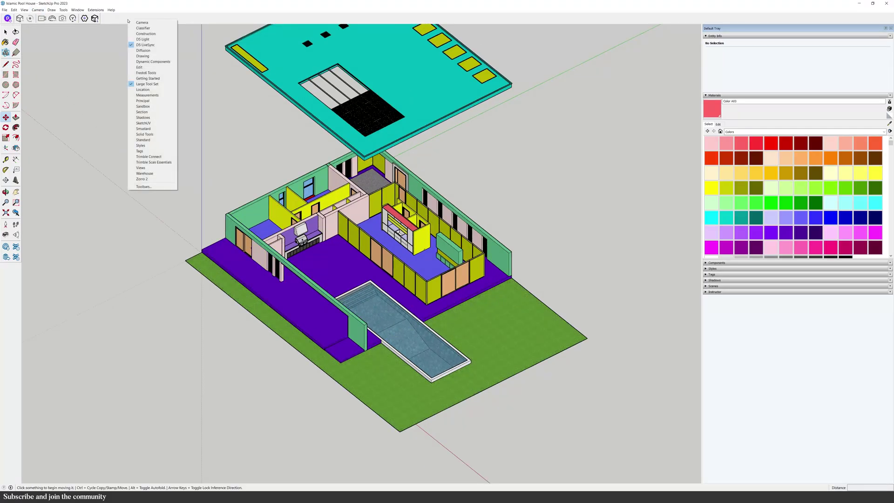
{"action": "left_click", "coordinate": [141, 168]}
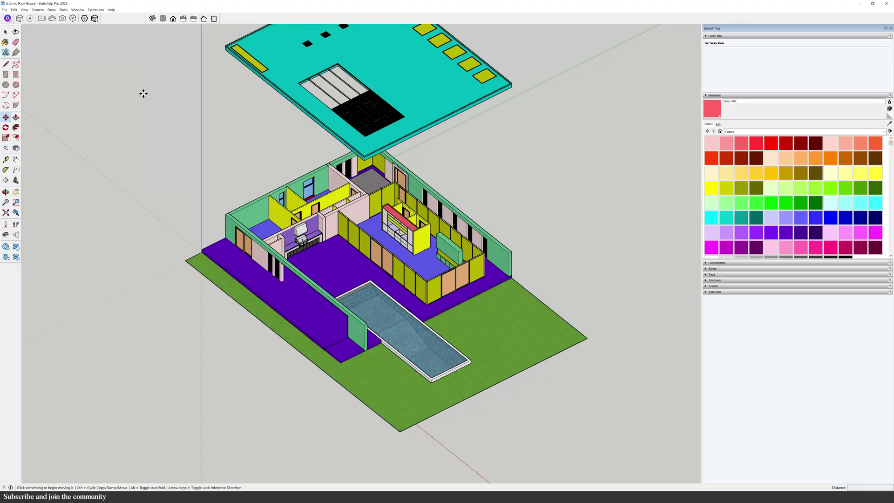
- Set an isometric view zoomed to fit the whole exploded model and save it as a scene
{"action": "left_click", "coordinate": [163, 19]}
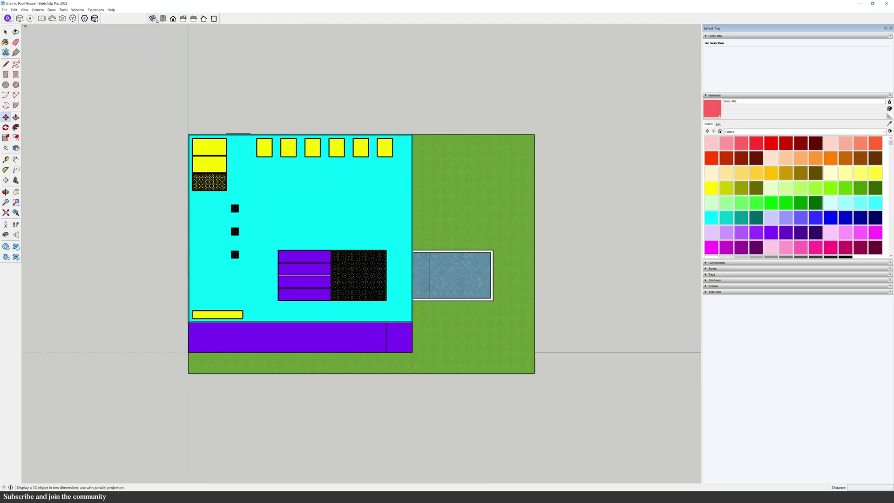
{"action": "left_click", "coordinate": [157, 20]}
{"action": "key", "text": "shift+z"}
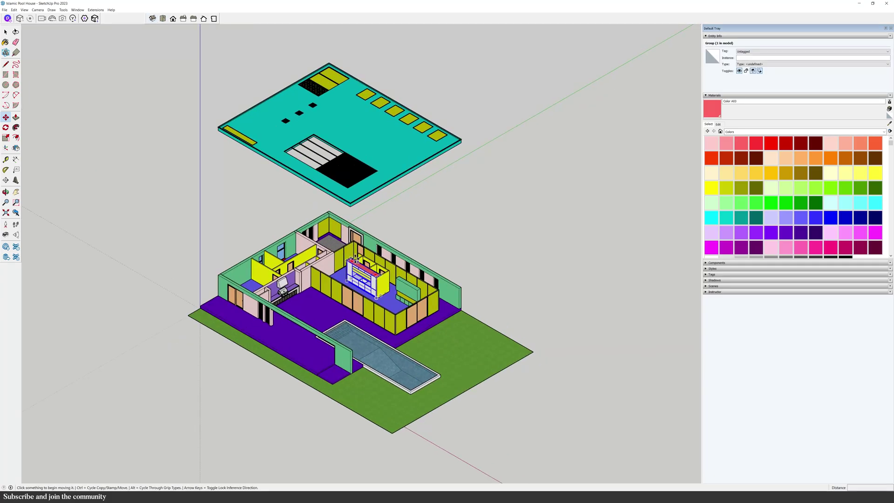
{"action": "left_click", "coordinate": [706, 286]}
{"action": "left_click", "coordinate": [714, 292]}
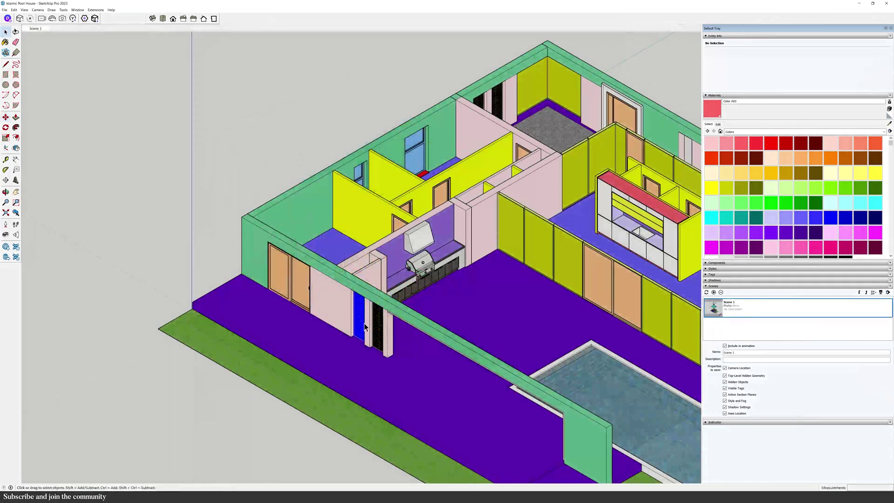
- Move the two dark screen panels between the side-wall columns straight outward, away from the house
{"action": "left_click", "coordinate": [378, 337]}
{"action": "scroll", "coordinate": [378, 337], "scroll_direction": "down", "scroll_amount": 4}
{"action": "key", "text": "m"}
{"action": "left_click", "coordinate": [363, 347]}
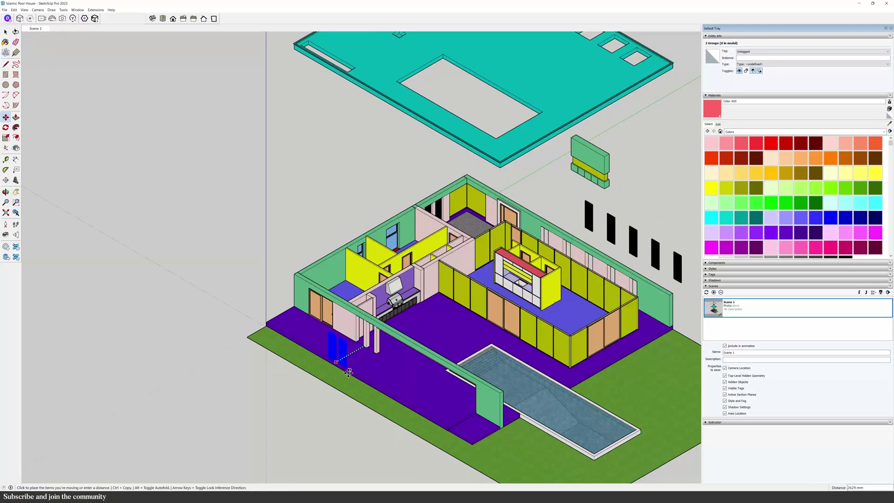
{"action": "left_click", "coordinate": [308, 409]}
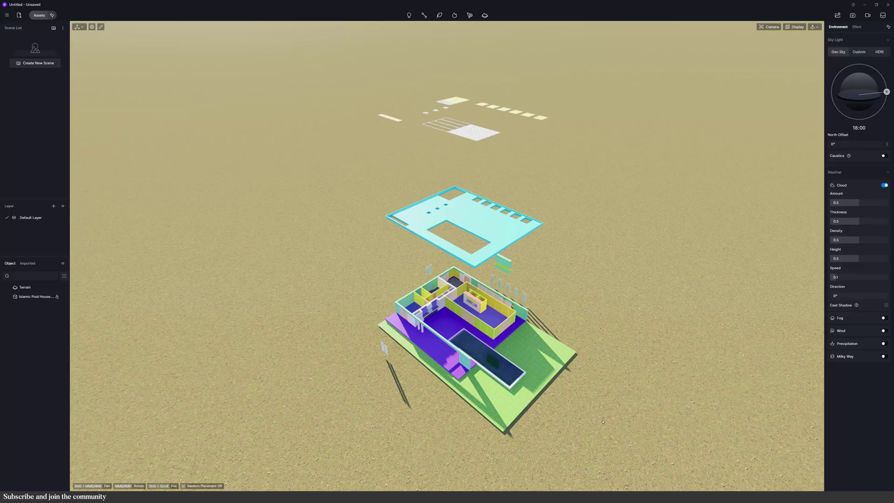
- Hide the terrain and set the camera's field of view to 10°
{"action": "left_click", "coordinate": [64, 288]}
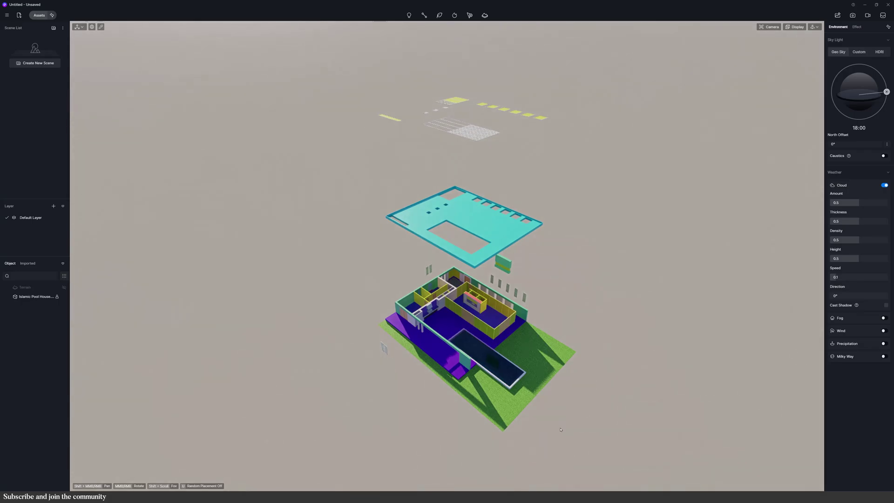
{"action": "left_click", "coordinate": [773, 28]}
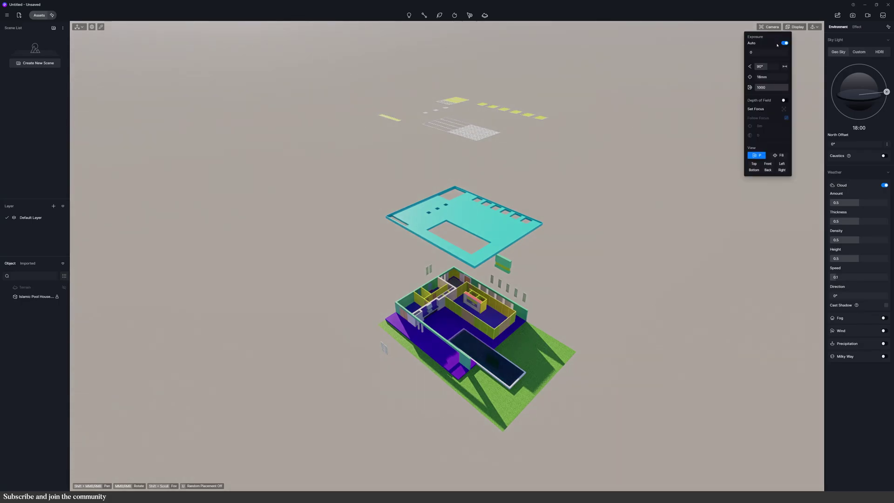
{"action": "type", "text": "10"}
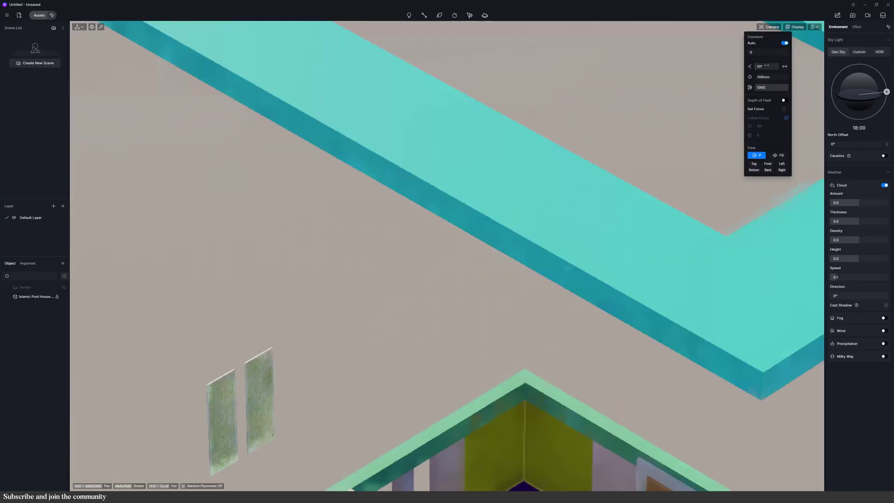
{"action": "key", "text": "Return"}
- Create a new scene framing the whole exploded model and switch the camera out of perspective mode
{"action": "scroll", "coordinate": [483, 201], "scroll_direction": "down", "scroll_amount": 10}
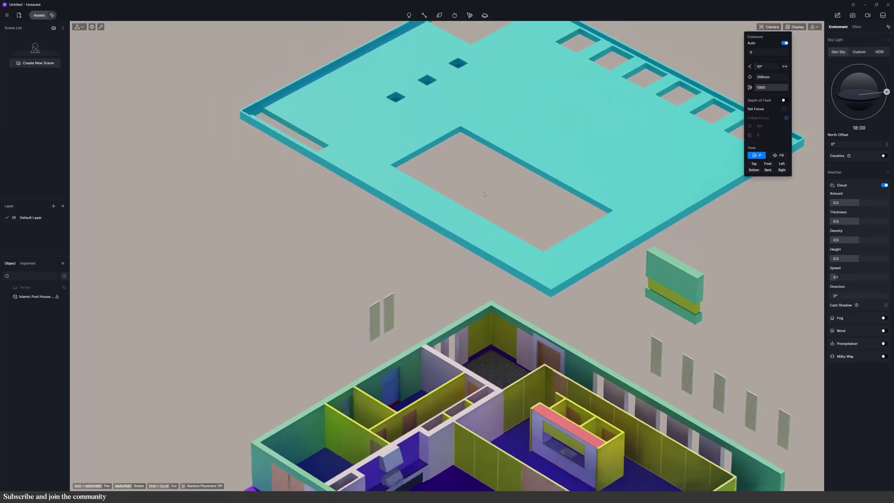
{"action": "scroll", "coordinate": [461, 315], "scroll_direction": "up", "scroll_amount": 2}
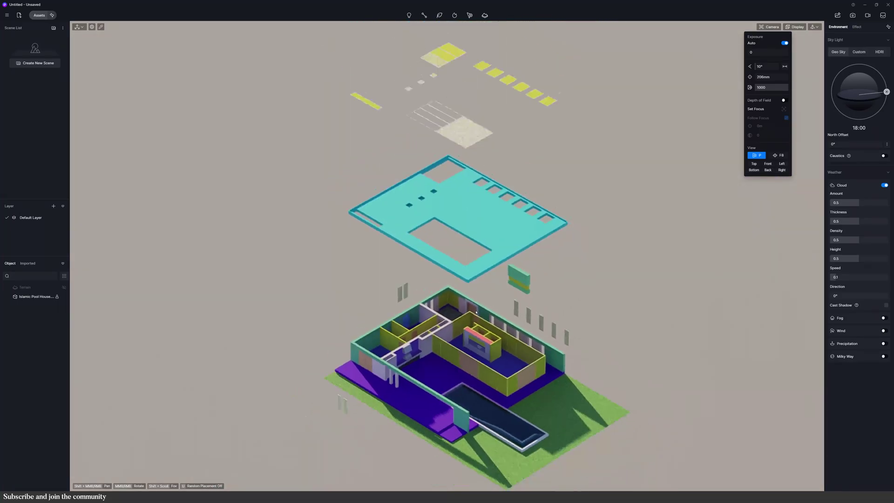
{"action": "left_click", "coordinate": [29, 63]}
{"action": "left_click", "coordinate": [777, 156]}
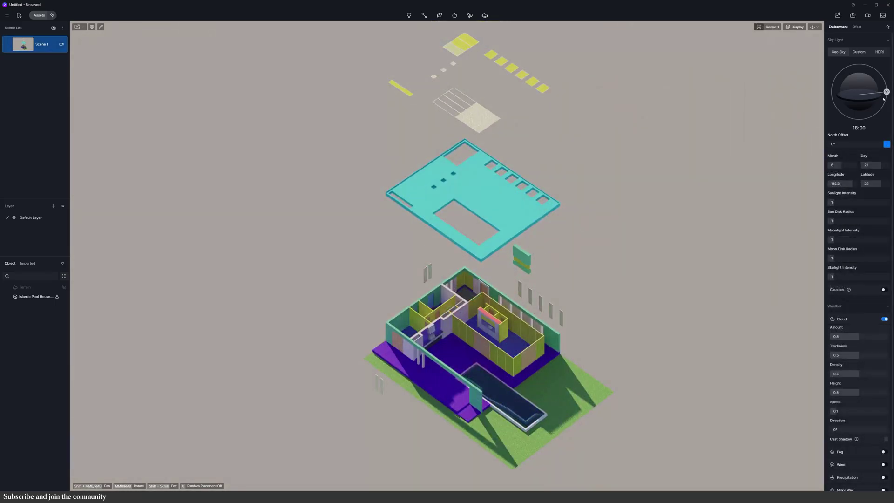
- Light the scene with the Pure White HDRI, with its sun enabled and a rotation of about 201.2°
{"action": "left_click_drag", "start_coordinate": [884, 99], "coordinate": [867, 83]}
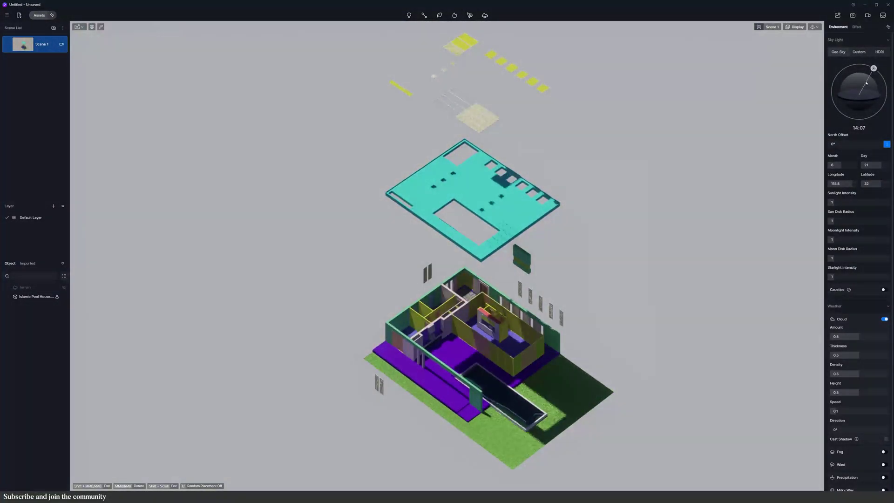
{"action": "left_click", "coordinate": [879, 54]}
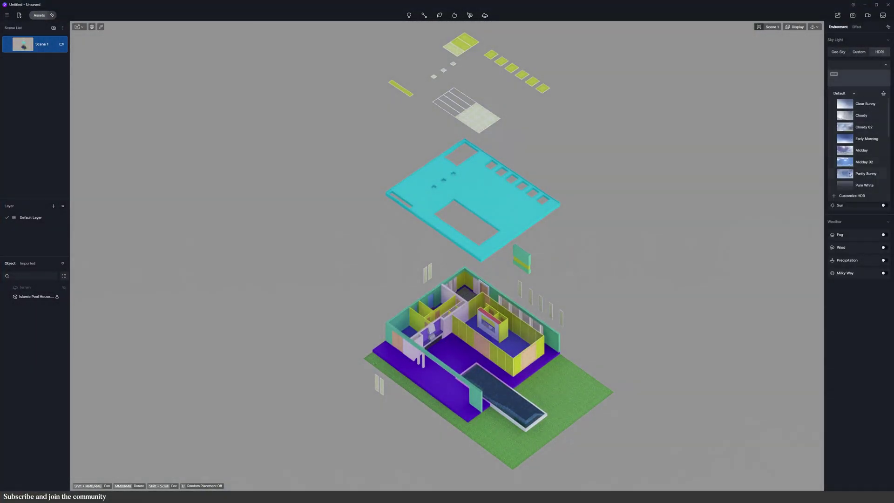
{"action": "left_click", "coordinate": [848, 185]}
{"action": "left_click", "coordinate": [871, 311]}
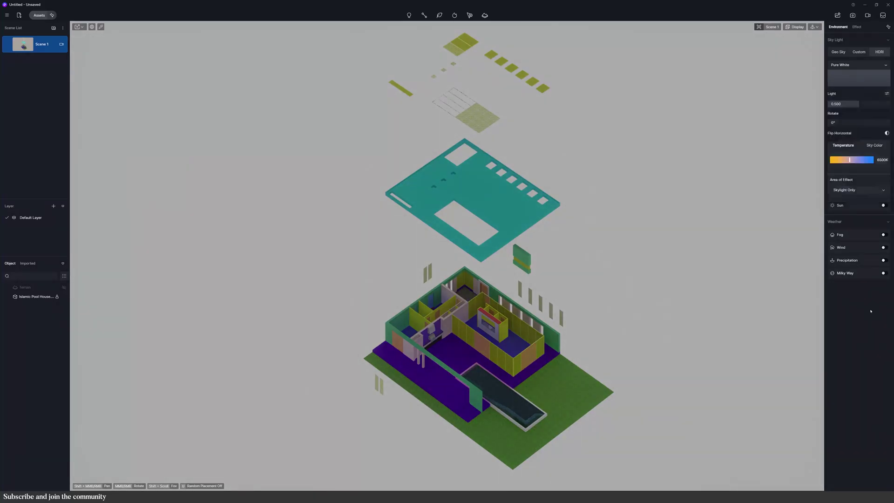
{"action": "left_click", "coordinate": [884, 205]}
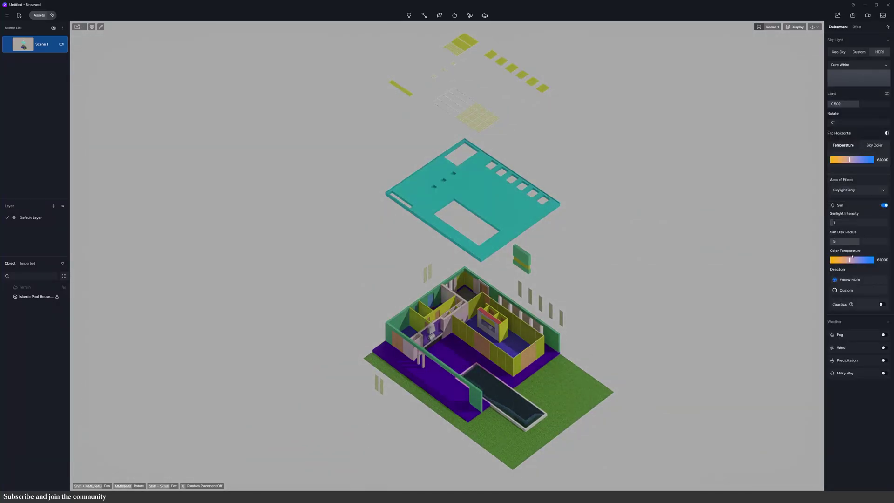
{"action": "left_click_drag", "start_coordinate": [838, 123], "coordinate": [868, 126]}
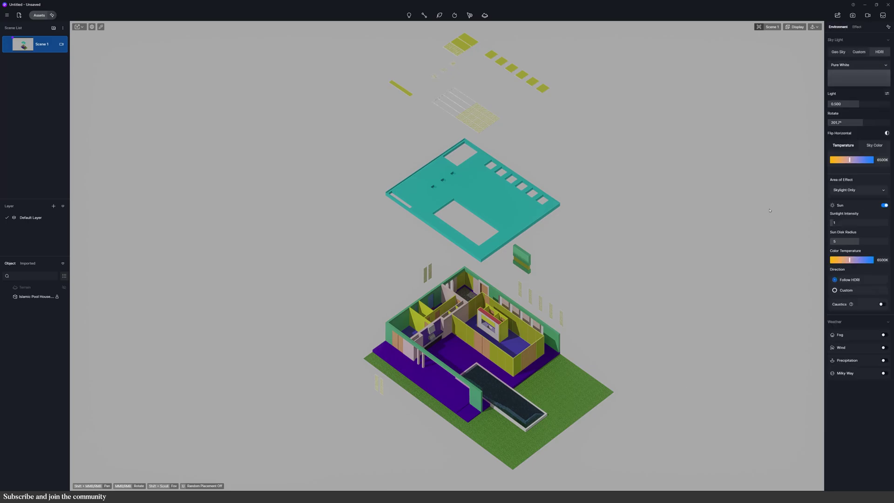
- Search the online material assets for gravel and apply Dark Gravel Ground to the floor of the corner courtyard
{"action": "scroll", "coordinate": [484, 409], "scroll_direction": "up", "scroll_amount": 9}
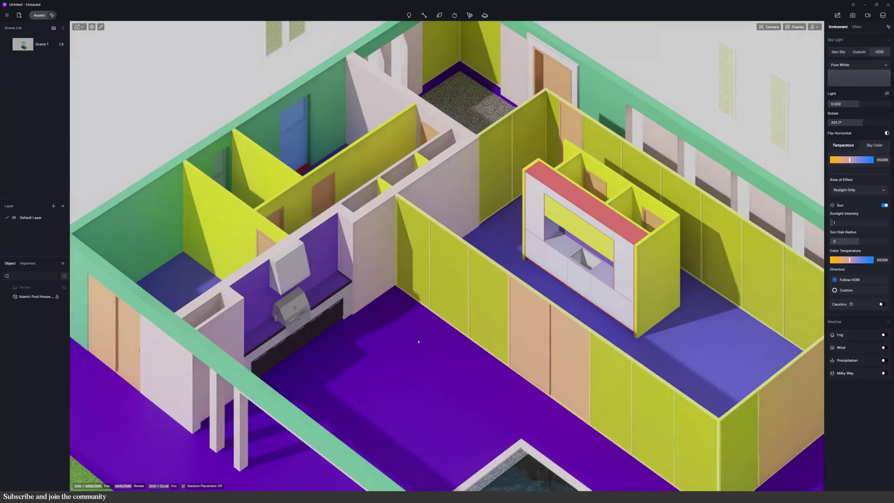
{"action": "scroll", "coordinate": [402, 376], "scroll_direction": "down", "scroll_amount": 3}
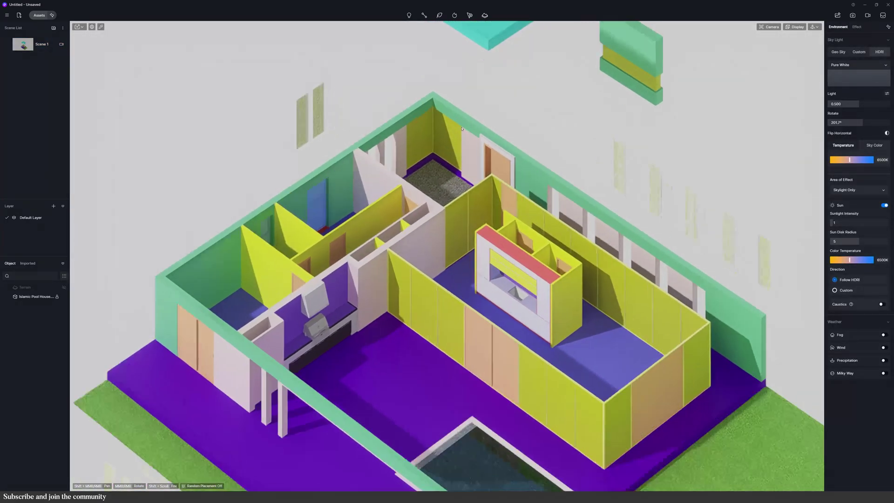
{"action": "scroll", "coordinate": [386, 238], "scroll_direction": "up", "scroll_amount": 5}
{"action": "left_click", "coordinate": [39, 15]}
{"action": "left_click_drag", "start_coordinate": [35, 8], "coordinate": [141, 71]}
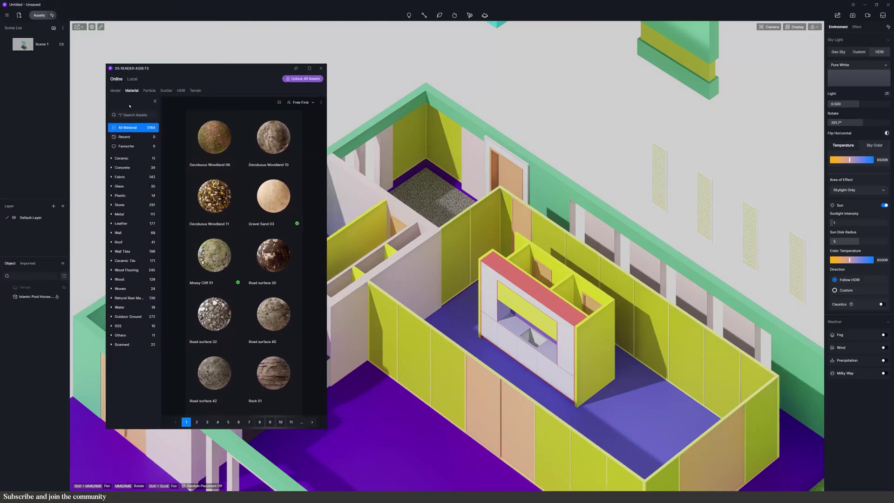
{"action": "left_click", "coordinate": [133, 115]}
{"action": "type", "text": "gravel"}
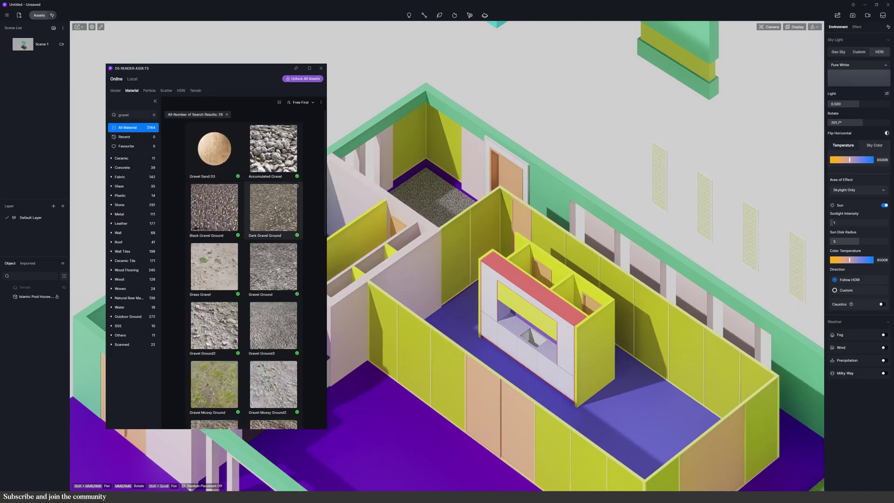
{"action": "left_click", "coordinate": [266, 200]}
{"action": "left_click", "coordinate": [434, 198]}
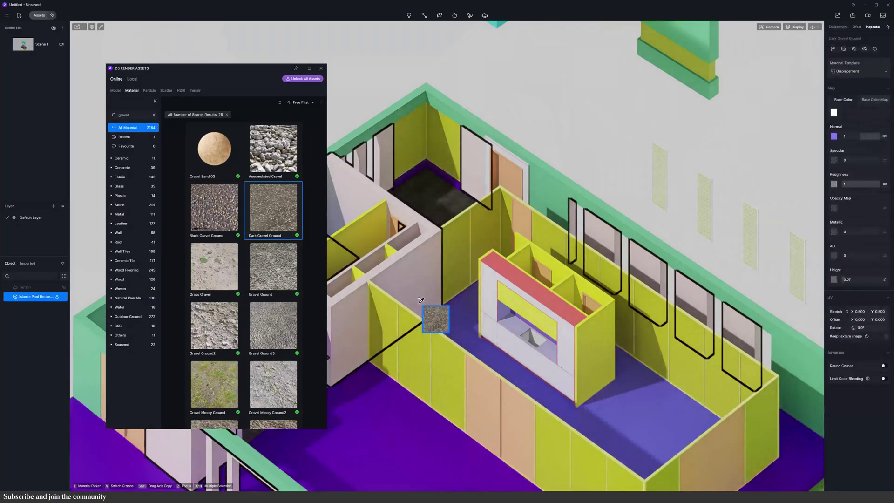
- Set the UV stretch of the courtyard's gravel material to 0.091 in X and Y
{"action": "scroll", "coordinate": [419, 134], "scroll_direction": "up", "scroll_amount": 4}
{"action": "scroll", "coordinate": [420, 133], "scroll_direction": "up", "scroll_amount": 2}
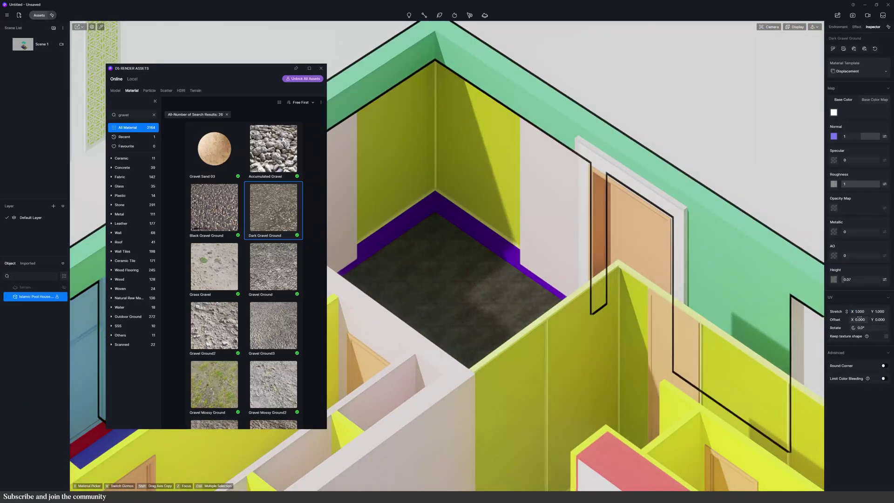
{"action": "mouse_move", "coordinate": [859, 311]}
{"action": "left_mouse_down"}
{"action": "mouse_move", "coordinate": [819, 311]}
{"action": "mouse_move", "coordinate": [856, 312]}
{"action": "left_mouse_up"}
{"action": "scroll", "coordinate": [516, 323], "scroll_direction": "down", "scroll_amount": 4}
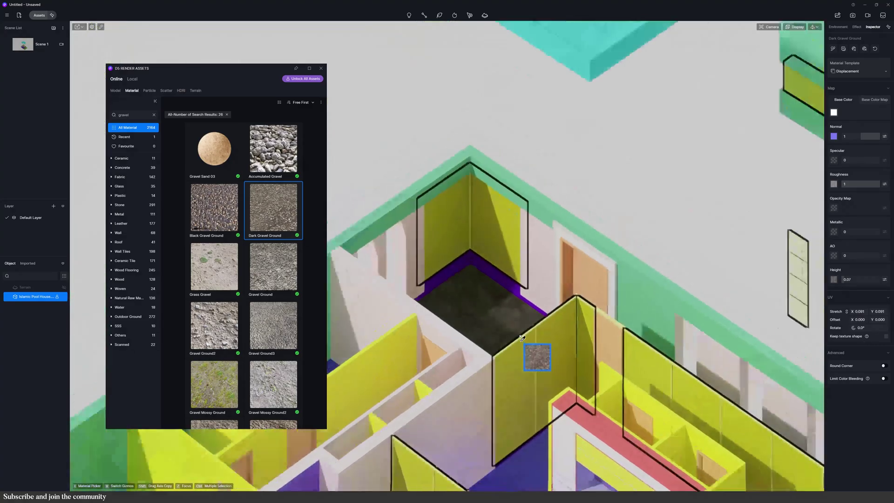
{"action": "scroll", "coordinate": [515, 321], "scroll_direction": "up", "scroll_amount": 9}
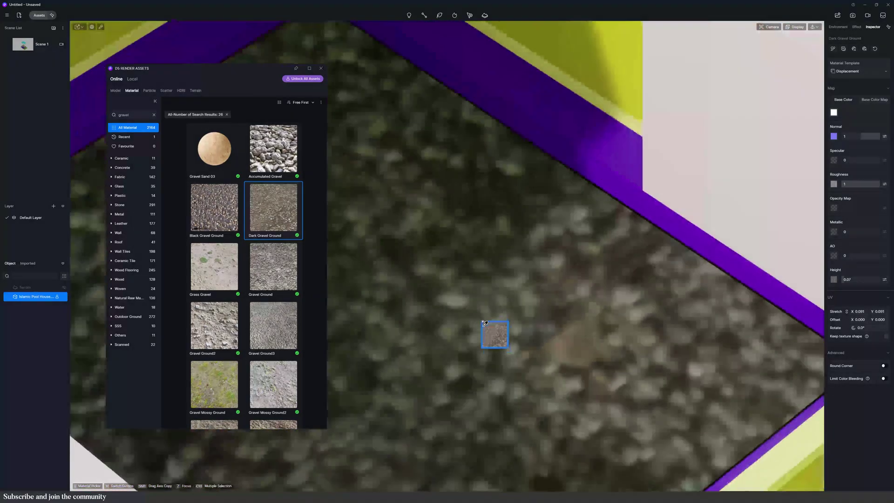
{"action": "scroll", "coordinate": [498, 352], "scroll_direction": "down", "scroll_amount": 10}
{"action": "left_click_drag", "start_coordinate": [485, 323], "coordinate": [499, 352]}
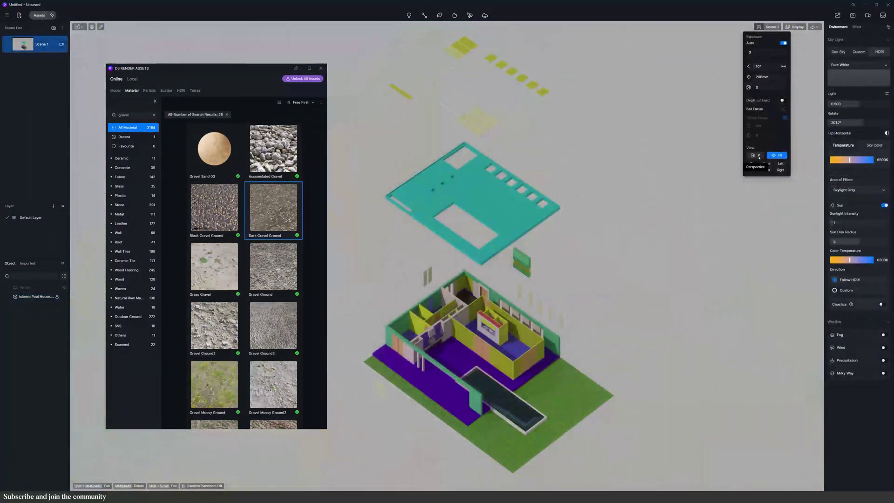
- Switch the scene camera's view to two-point perspective mode
{"action": "left_click", "coordinate": [774, 159]}
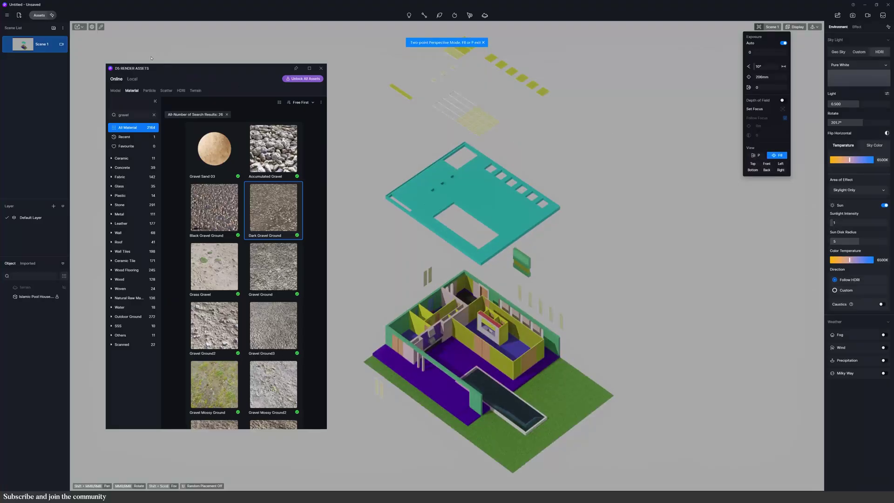
- Apply the local Wooden Cabinets material to the front panels of the kitchen unit inside the glazed room
{"action": "scroll", "coordinate": [493, 321], "scroll_direction": "up", "scroll_amount": 15}
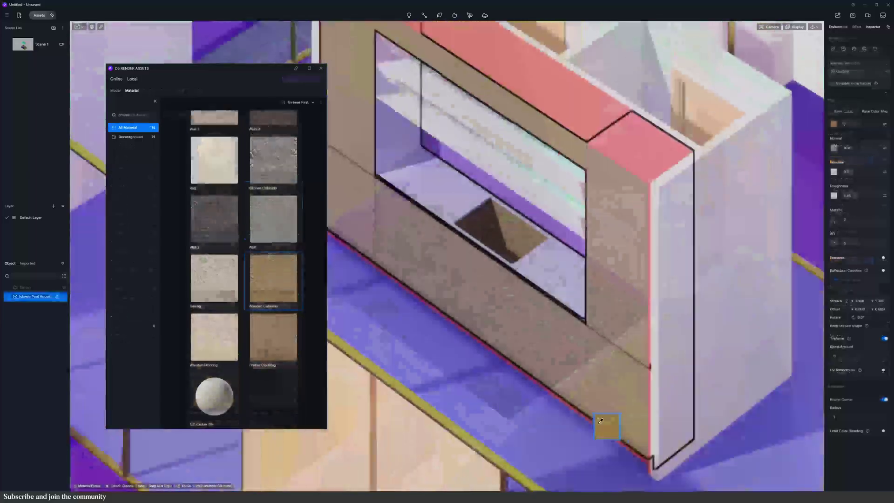
{"action": "left_click_drag", "start_coordinate": [599, 424], "coordinate": [611, 434]}
{"action": "left_click", "coordinate": [611, 433]}
{"action": "scroll", "coordinate": [634, 468], "scroll_direction": "down", "scroll_amount": 8}
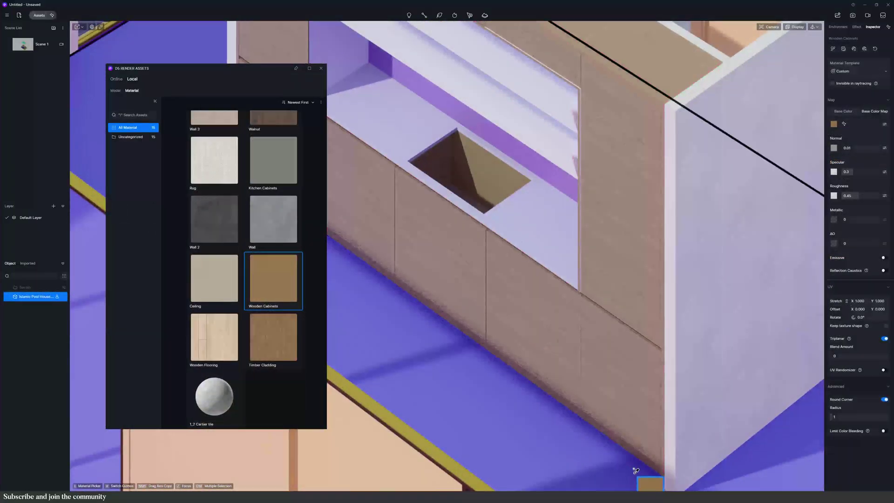
{"action": "scroll", "coordinate": [628, 259], "scroll_direction": "down", "scroll_amount": 2}
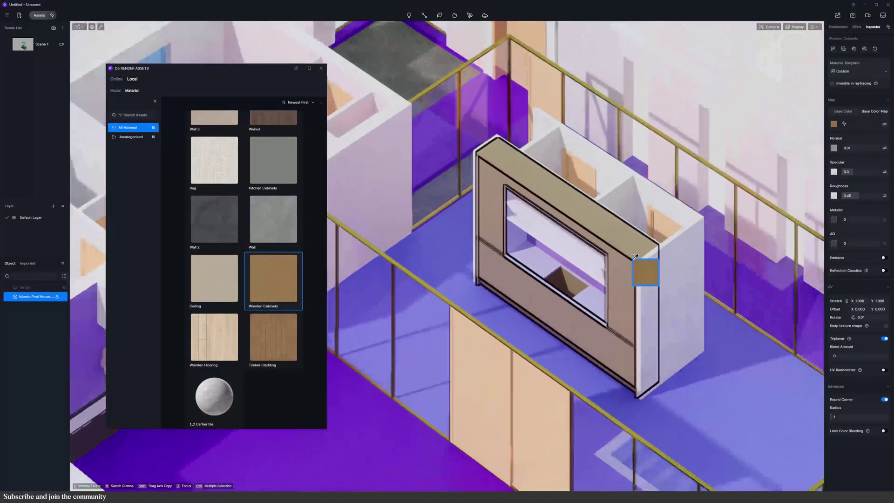
{"action": "scroll", "coordinate": [650, 244], "scroll_direction": "down", "scroll_amount": 5}
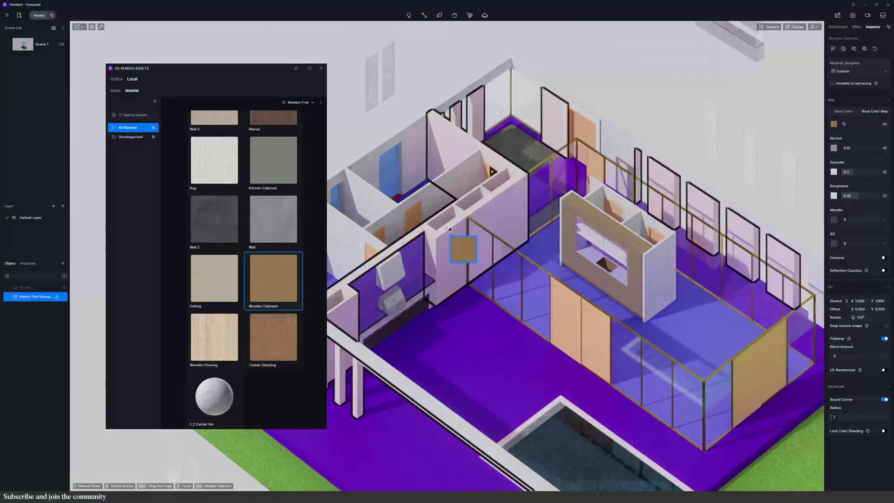
{"action": "left_click", "coordinate": [447, 229]}
{"action": "scroll", "coordinate": [527, 293], "scroll_direction": "down", "scroll_amount": 3}
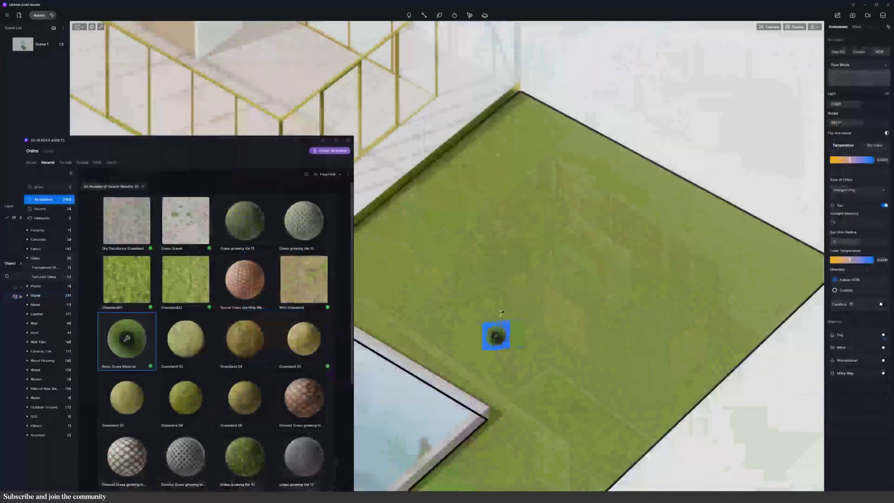
- Apply the online Basic Grass Material to the lawn around the pool
{"action": "left_click_drag", "start_coordinate": [489, 333], "coordinate": [631, 369]}
{"action": "scroll", "coordinate": [633, 370], "scroll_direction": "down", "scroll_amount": 5}
{"action": "scroll", "coordinate": [631, 370], "scroll_direction": "up", "scroll_amount": 6}
{"action": "scroll", "coordinate": [631, 369], "scroll_direction": "up", "scroll_amount": 2}
{"action": "left_click", "coordinate": [185, 280]}
{"action": "scroll", "coordinate": [577, 332], "scroll_direction": "down", "scroll_amount": 7}
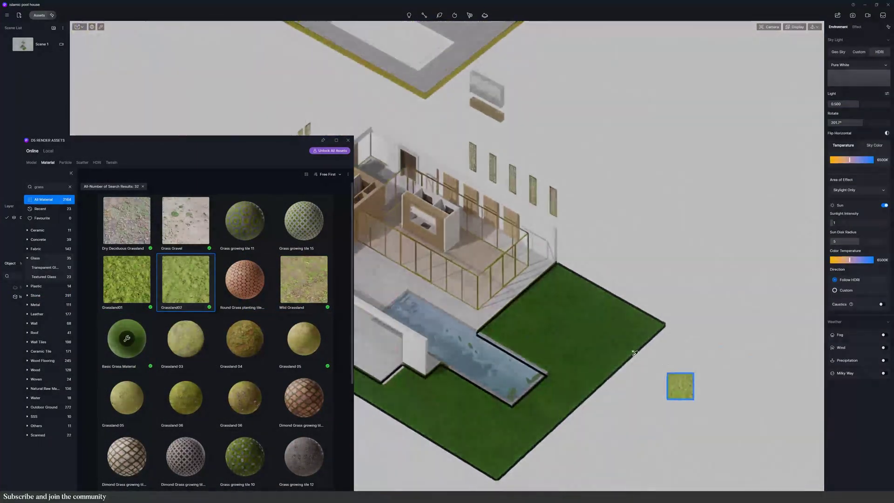
{"action": "key", "text": "Escape"}
- Pick the lawn's grass material beside the pool and set its Trim to 0.2
{"action": "scroll", "coordinate": [573, 402], "scroll_direction": "up", "scroll_amount": 8}
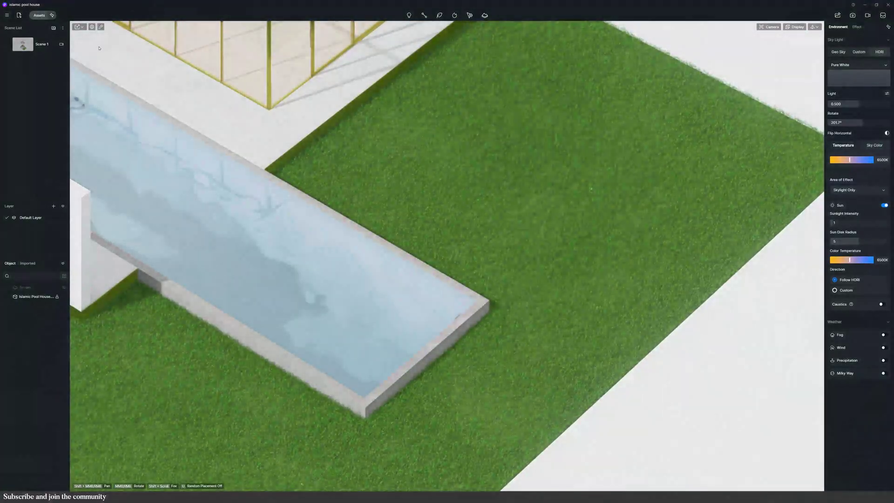
{"action": "left_click", "coordinate": [101, 27]}
{"action": "left_click", "coordinate": [652, 144]}
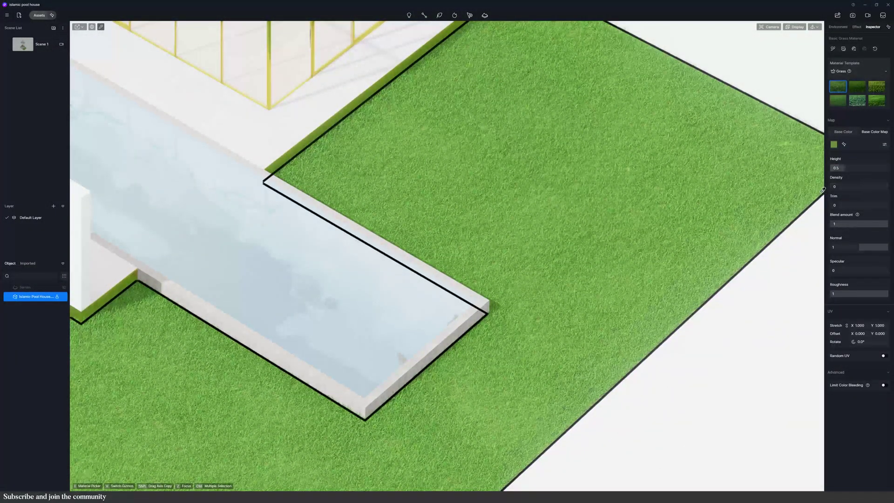
{"action": "left_click_drag", "start_coordinate": [837, 206], "coordinate": [855, 215]}
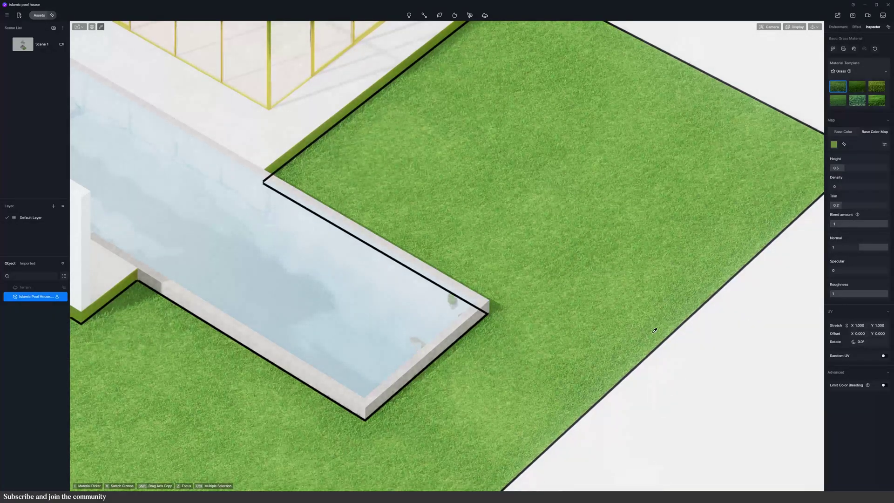
{"action": "scroll", "coordinate": [761, 322], "scroll_direction": "down", "scroll_amount": 5}
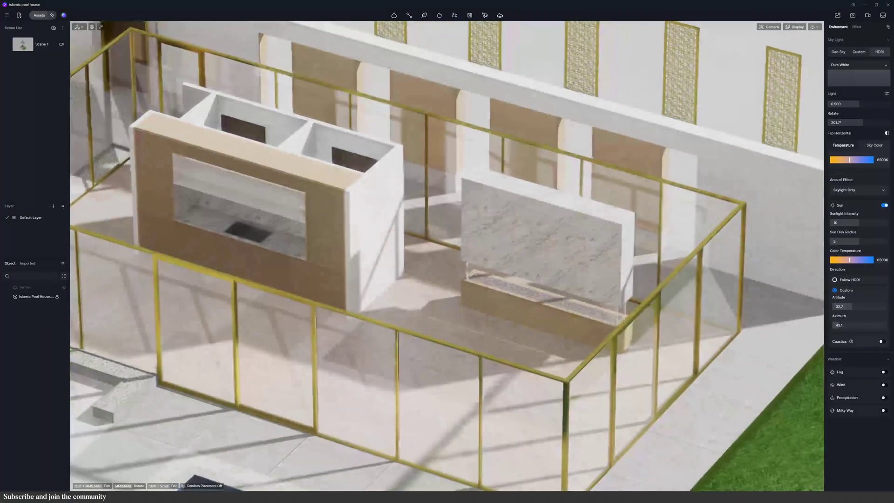
{"action": "middle_click_drag", "start_coordinate": [447, 257], "coordinate": [494, 256]}
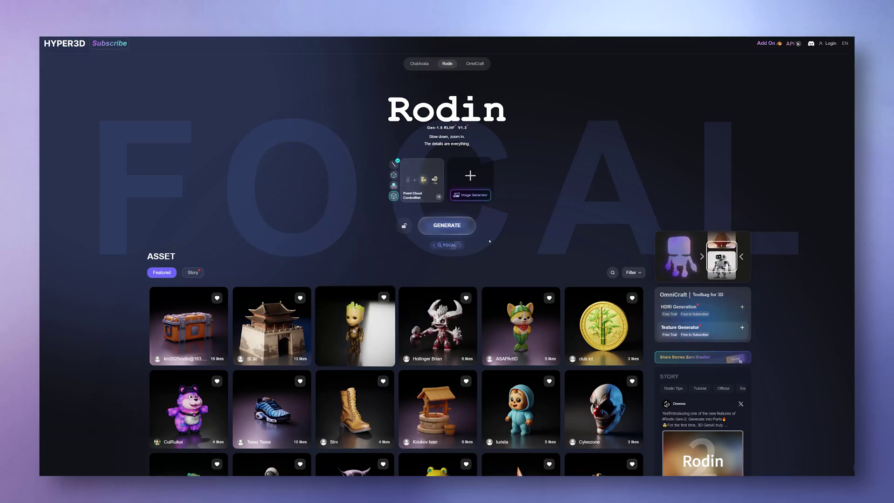
- Switch to the Hyper3D Rodin website and browse its featured 3D asset gallery
{"action": "left_click", "coordinate": [428, 227]}
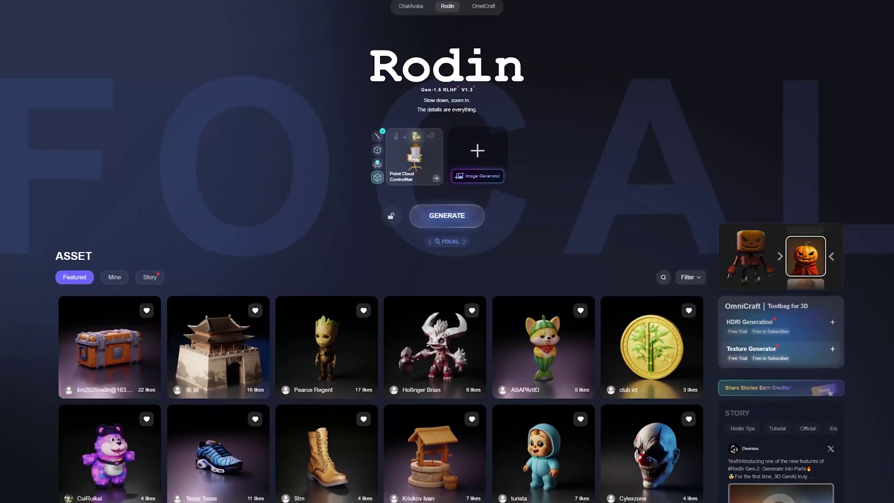
{"action": "scroll", "coordinate": [447, 326], "scroll_direction": "down", "scroll_amount": 2}
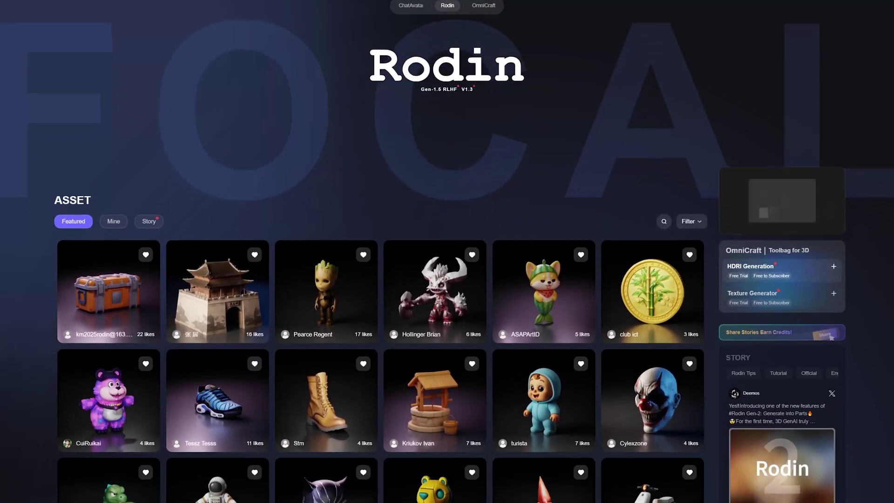
{"action": "scroll", "coordinate": [447, 326], "scroll_direction": "down", "scroll_amount": 2}
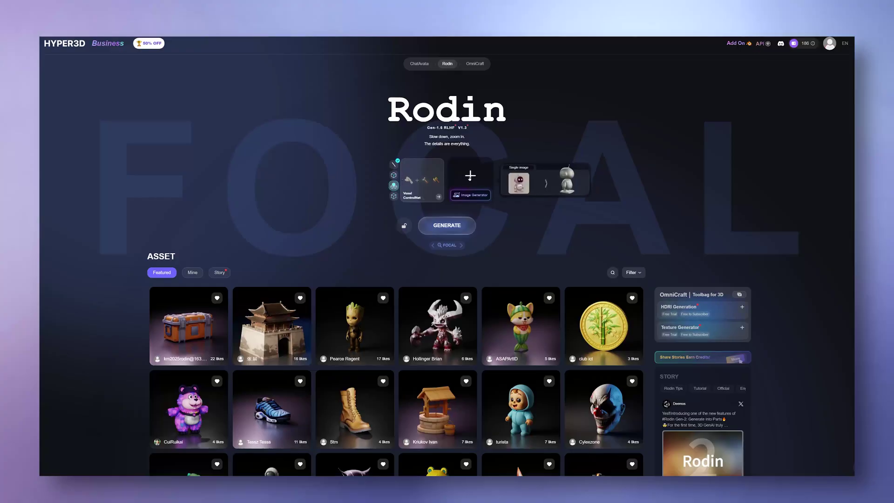
- Upload the brown upholstered armchair image as the reference for 3D generation
{"action": "left_click", "coordinate": [469, 176]}
{"action": "left_click", "coordinate": [483, 173]}
{"action": "double_click", "coordinate": [483, 172]}
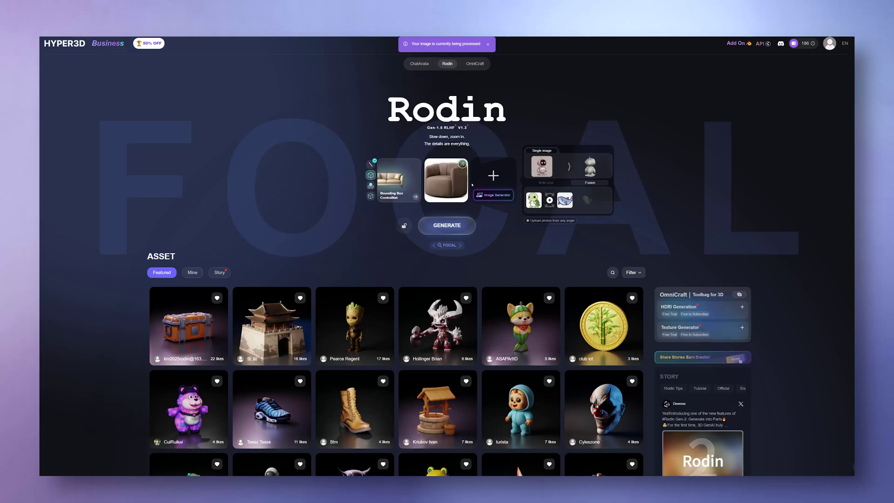
- Try generating an additional armchair reference image from a text prompt with Turbo Gen, and discard it
{"action": "mouse_move", "coordinate": [484, 194]}
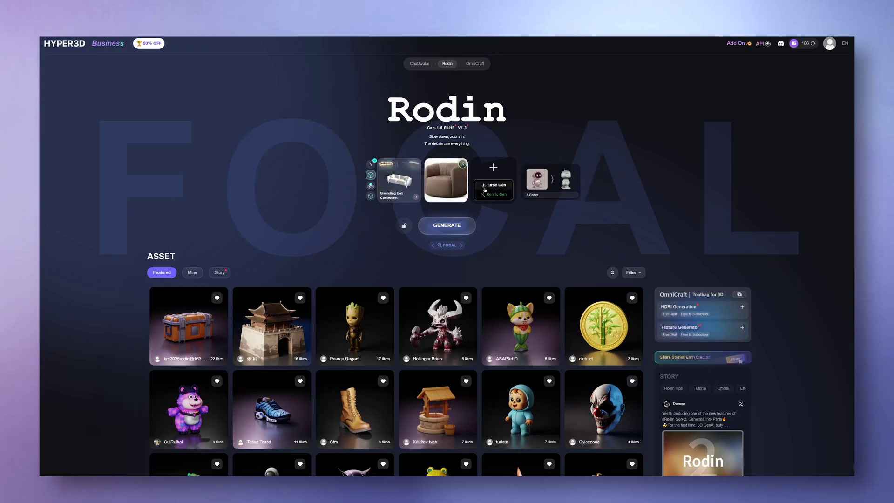
{"action": "left_click", "coordinate": [484, 187]}
{"action": "type", "text": "A vel"}
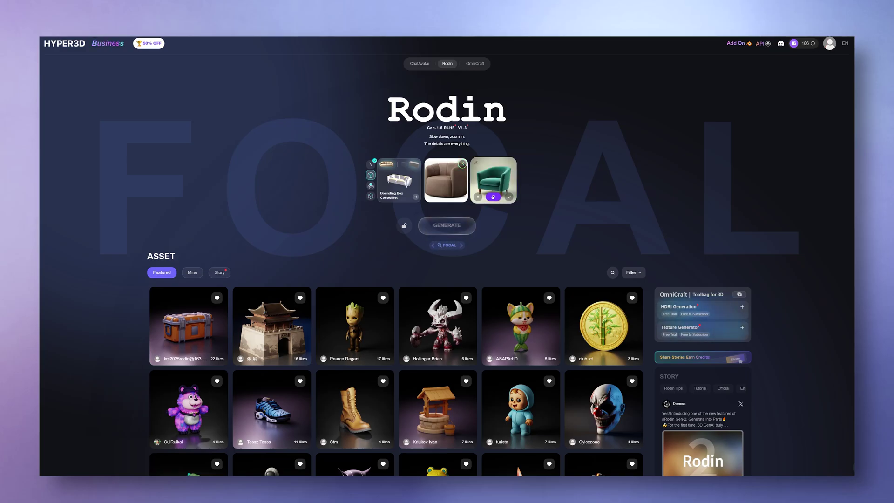
{"action": "left_click", "coordinate": [477, 198]}
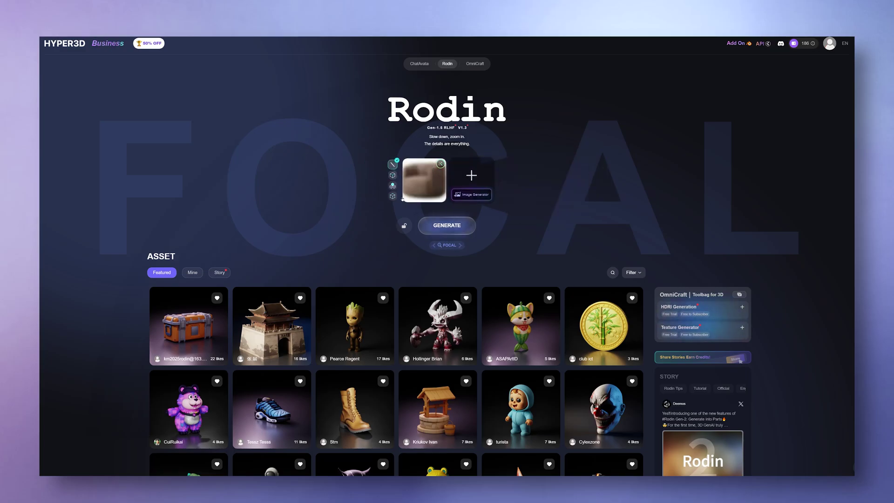
- Add a handcrafted Bounding Box Control with width 80, height 80 and length 87, and confirm it
{"action": "left_click", "coordinate": [415, 197]}
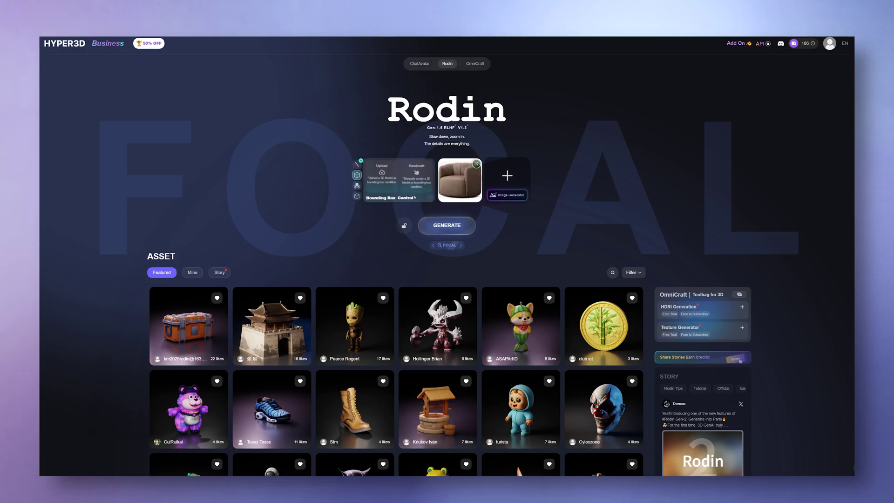
{"action": "left_click", "coordinate": [407, 186]}
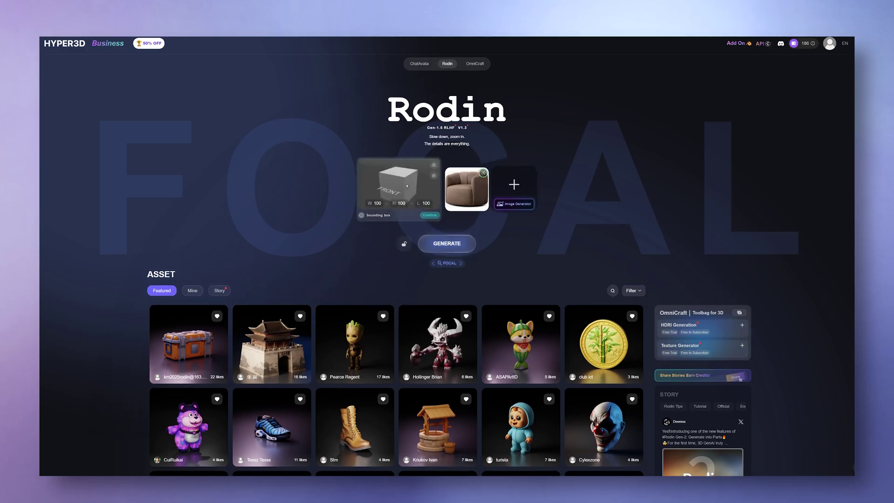
{"action": "double_click", "coordinate": [380, 203]}
{"action": "type", "text": "92"}
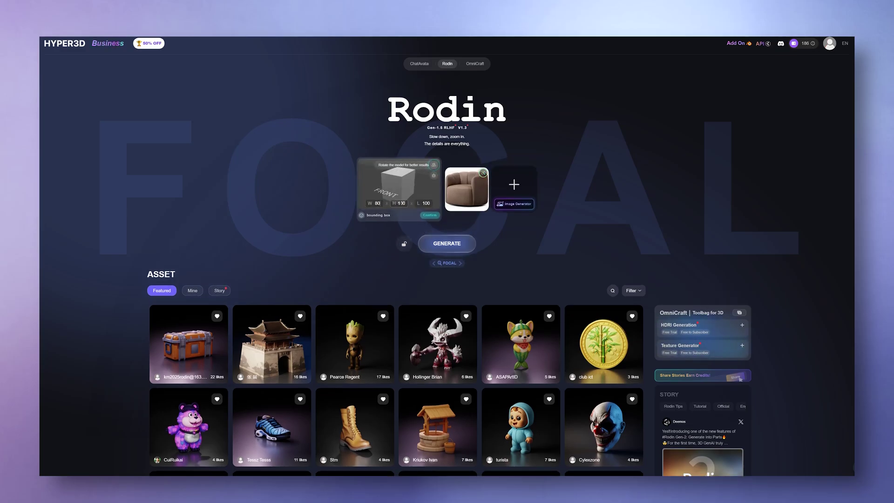
{"action": "double_click", "coordinate": [399, 203]}
{"action": "type", "text": "80"}
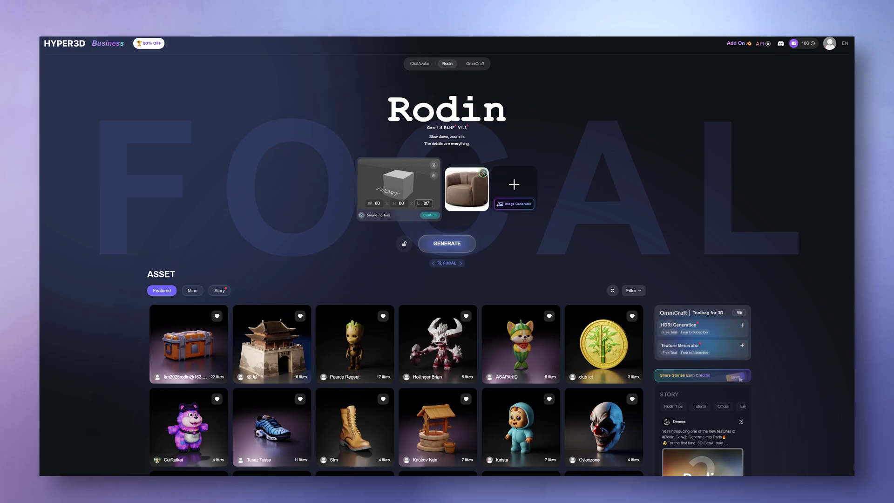
{"action": "left_click", "coordinate": [429, 215]}
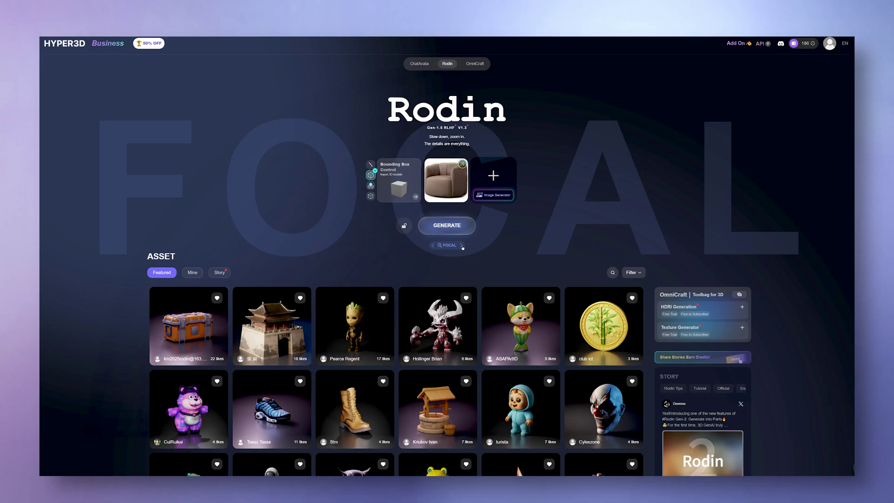
- Cycle the generation mode through Zero, Speedy and Default back to Focal
{"action": "left_click", "coordinate": [462, 245]}
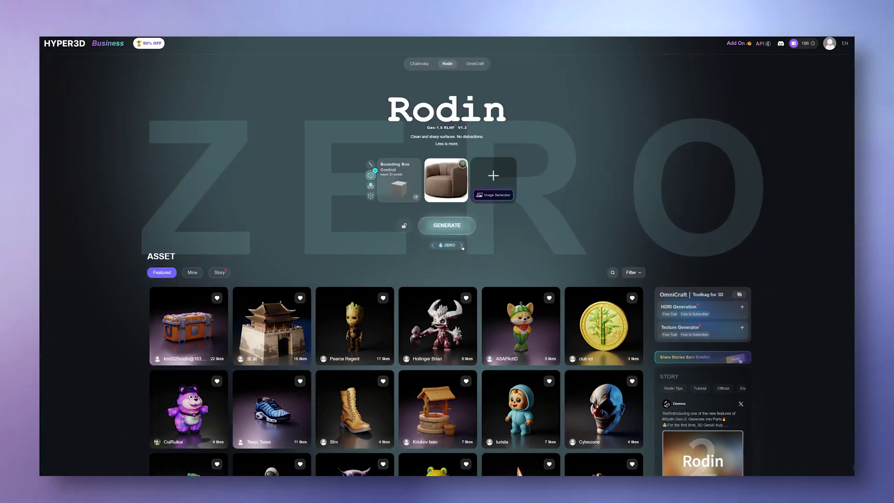
{"action": "left_click", "coordinate": [462, 245]}
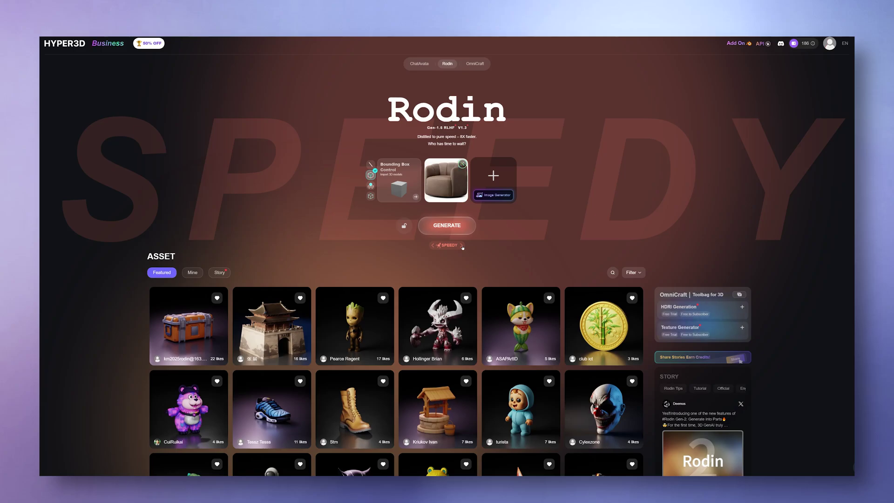
{"action": "left_click", "coordinate": [462, 246]}
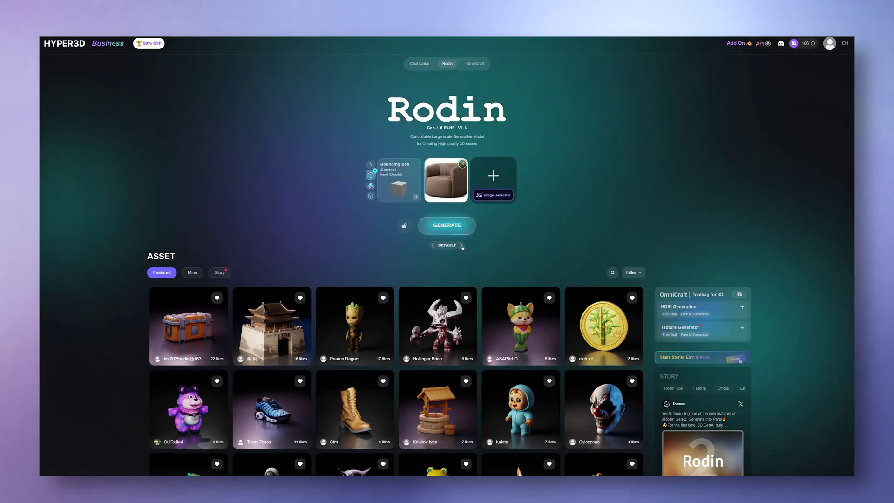
{"action": "left_click", "coordinate": [462, 245]}
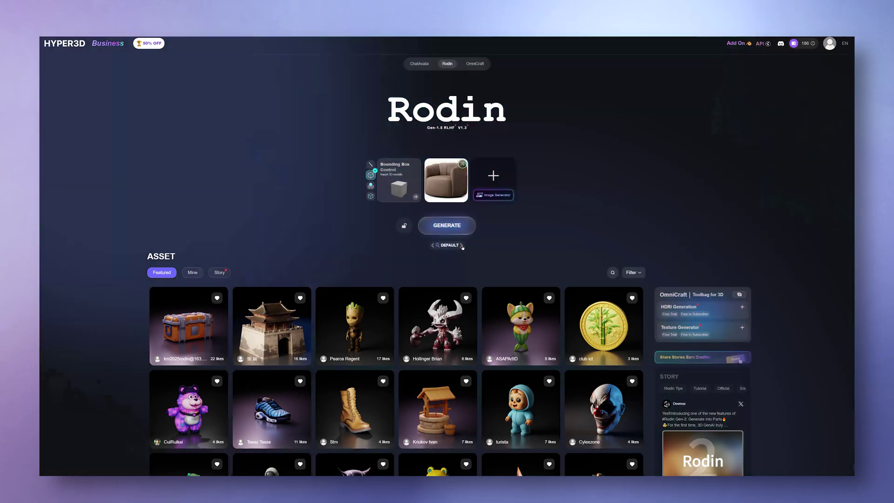
- Generate the armchair geometry in Focal mode and redo it for another version
{"action": "left_click", "coordinate": [461, 228]}
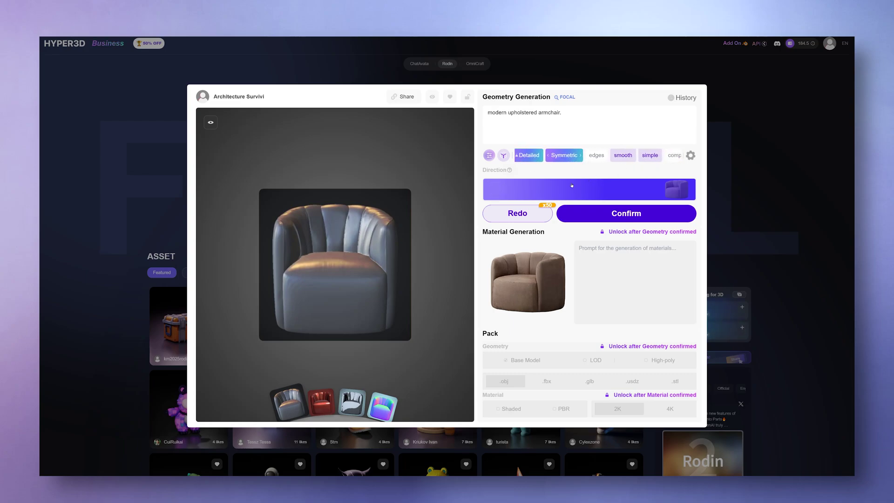
{"action": "left_click", "coordinate": [526, 212]}
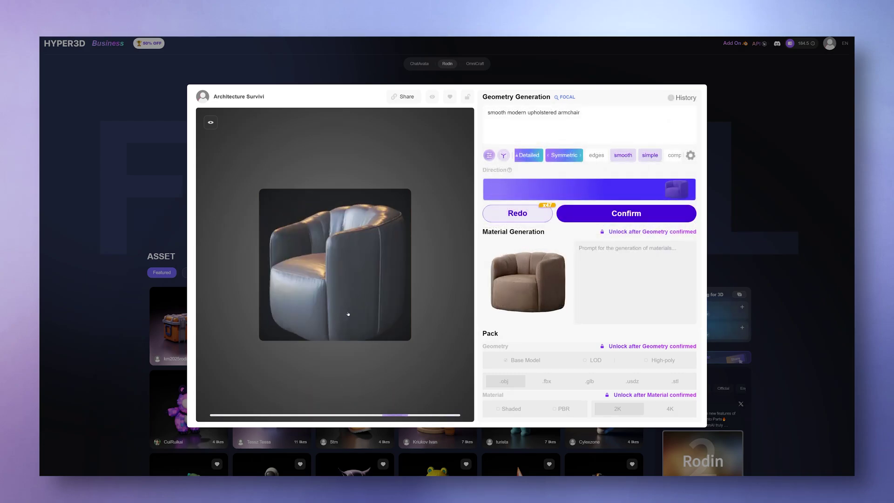
- Inspect the generated armchair geometry with the alternative preview shadings
{"action": "left_click", "coordinate": [317, 395]}
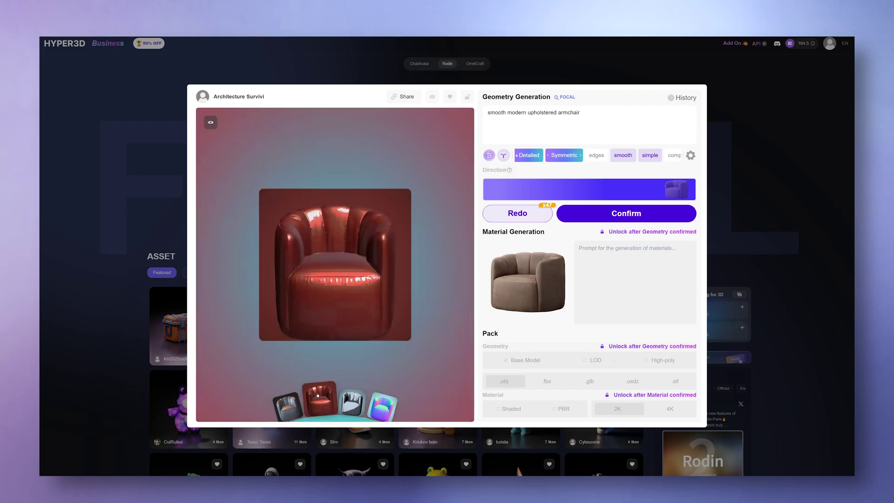
{"action": "left_click", "coordinate": [352, 404]}
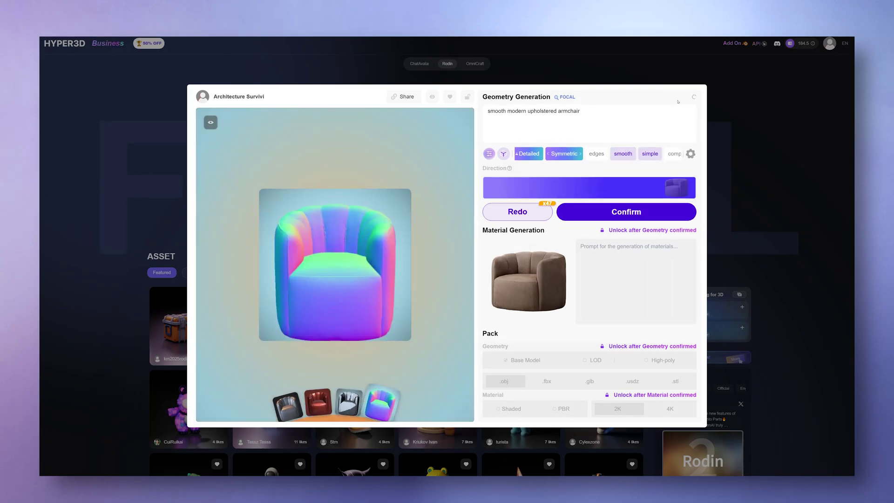
- Compare the armchair versions in the generation history and choose the last one in the list
{"action": "left_click", "coordinate": [677, 100]}
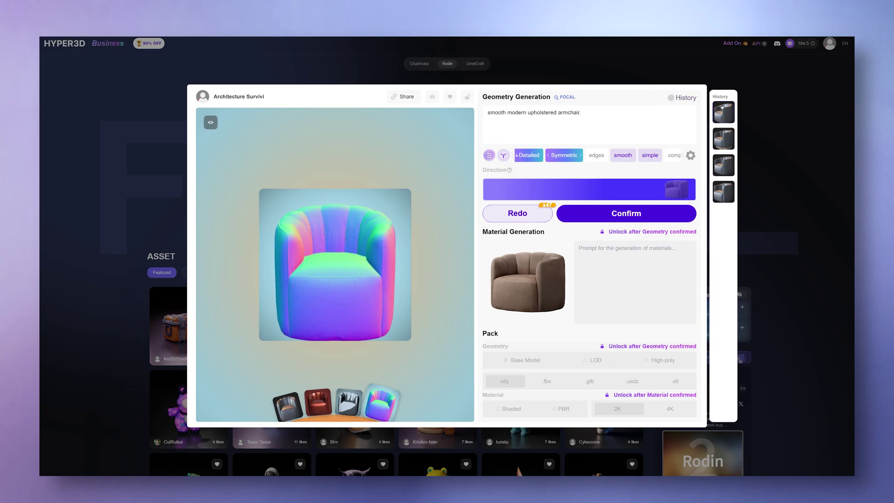
{"action": "left_click", "coordinate": [722, 108]}
{"action": "left_click", "coordinate": [689, 100]}
{"action": "left_click", "coordinate": [724, 193]}
- Confirm the armchair geometry as a smooth Quad Mesh with 50000 faces
{"action": "mouse_move", "coordinate": [586, 216]}
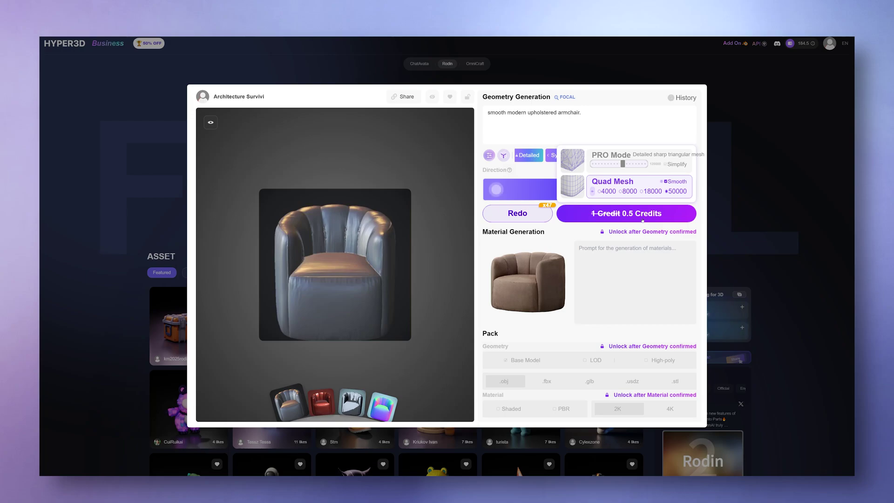
{"action": "left_click", "coordinate": [667, 213]}
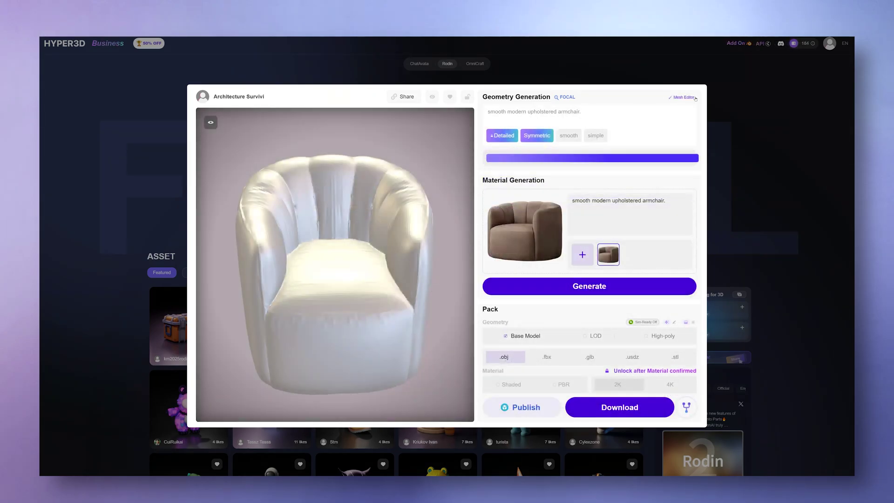
- Sculpt the armchair in the Mesh Editor, confirm the mesh and choose the High-poly geometry for export
{"action": "left_click", "coordinate": [684, 97]}
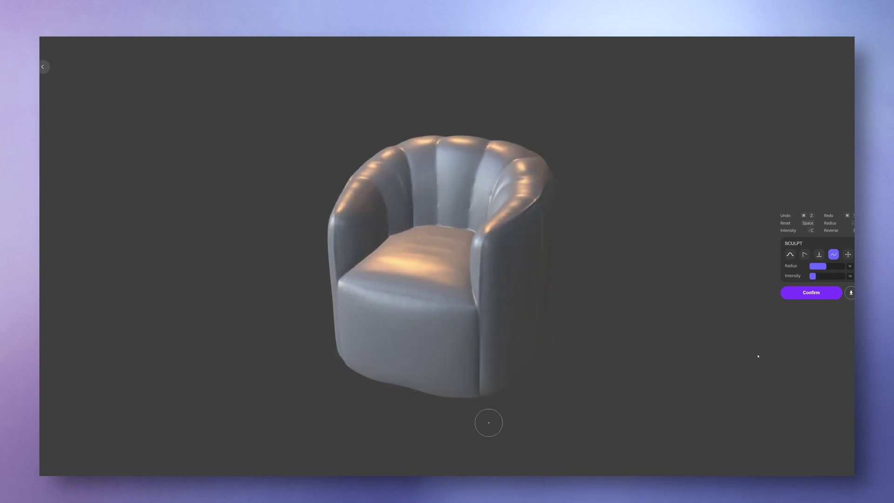
{"action": "left_click", "coordinate": [796, 293]}
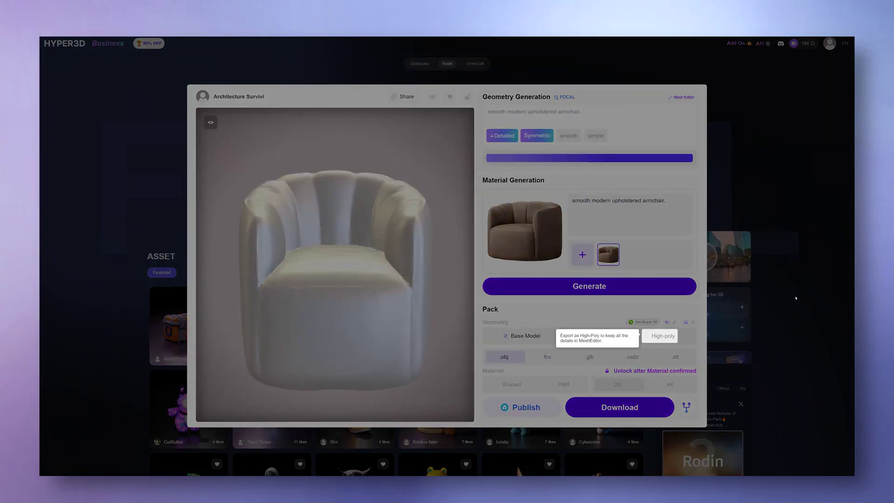
{"action": "left_click", "coordinate": [646, 337]}
- Generate the armchair's material from the reference image and set the download format to .fbx
{"action": "mouse_move", "coordinate": [592, 287]}
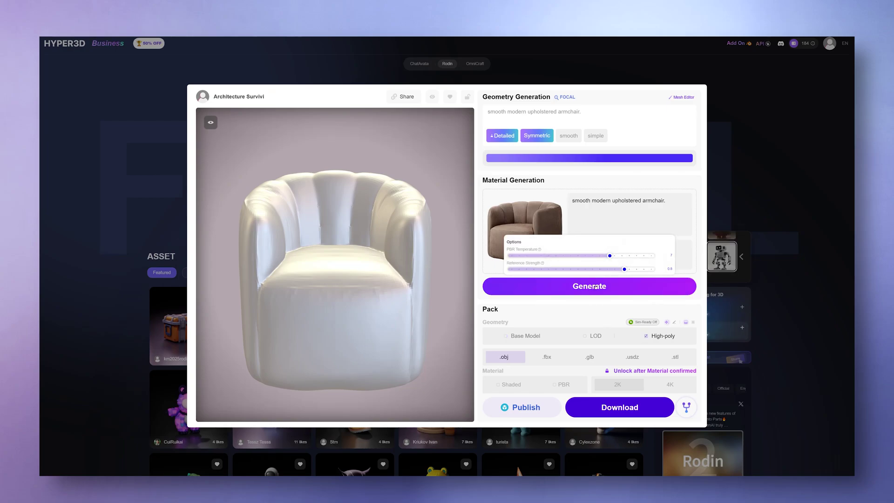
{"action": "left_click", "coordinate": [603, 289]}
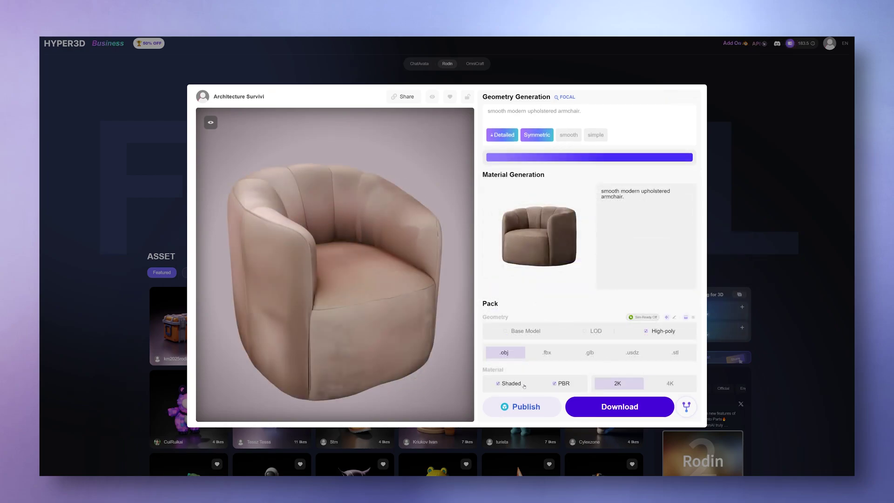
{"action": "left_click", "coordinate": [542, 357]}
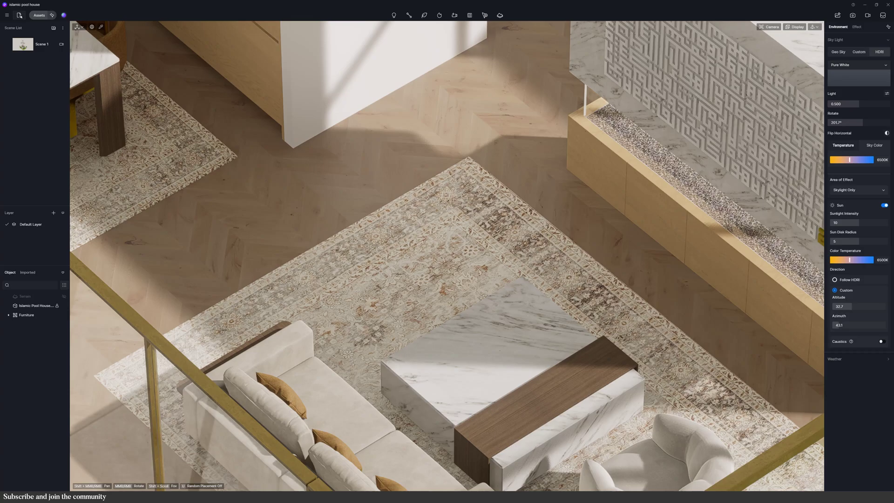
- Switch to D5 Render, import Chair.fbx and position the armchair on the living room rug beside the coffee table
{"action": "left_click", "coordinate": [20, 16]}
{"action": "double_click", "coordinate": [195, 149]}
{"action": "left_click", "coordinate": [395, 289]}
{"action": "left_click_drag", "start_coordinate": [387, 318], "coordinate": [475, 294]}
- Give the imported armchair the Cloth material template and load its generated texture maps
{"action": "key", "text": "i"}
{"action": "left_click", "coordinate": [405, 247]}
{"action": "left_click", "coordinate": [849, 72]}
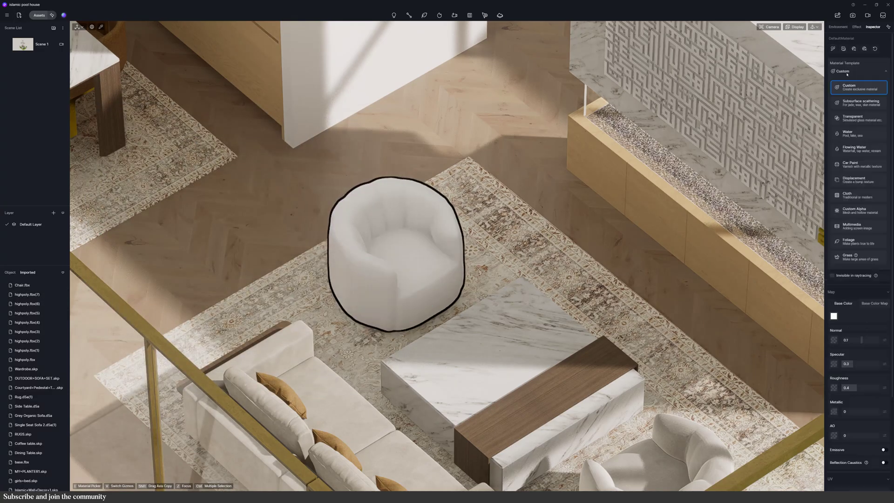
{"action": "left_click", "coordinate": [872, 147]}
{"action": "left_click", "coordinate": [854, 49]}
{"action": "left_click", "coordinate": [325, 146]}
{"action": "left_click", "coordinate": [196, 148], "text": "shift"}
{"action": "left_click", "coordinate": [350, 385]}
{"action": "left_click", "coordinate": [453, 255]}
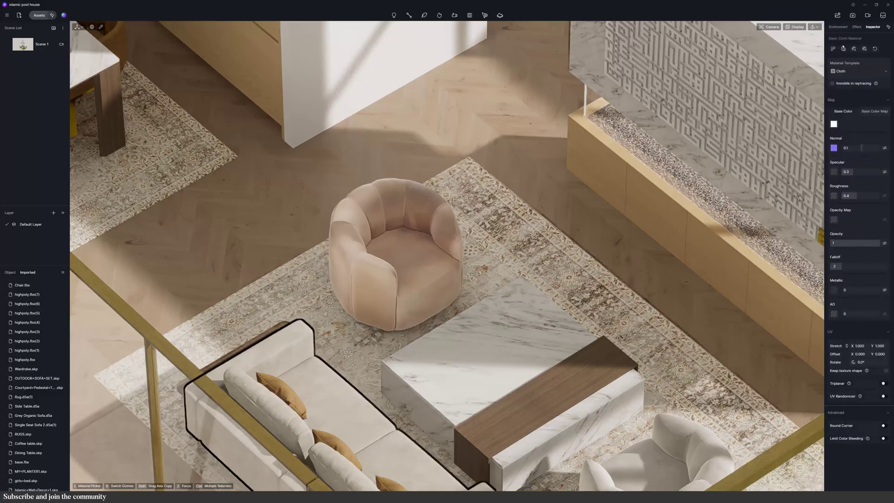
- Turn the armchair's cloth material grey, set Specular to 0.66 and Roughness to 0.38, and raise the Falloff
{"action": "left_click", "coordinate": [834, 48]}
{"action": "left_click", "coordinate": [452, 223]}
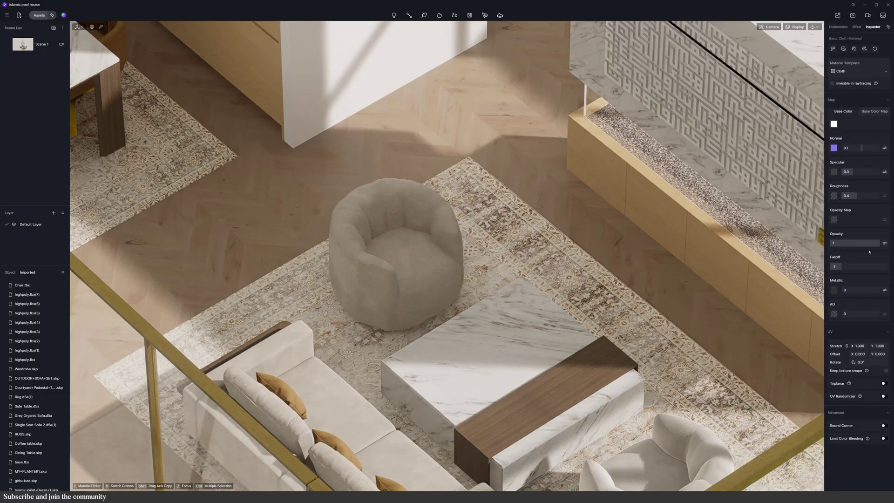
{"action": "left_click_drag", "start_coordinate": [851, 266], "coordinate": [860, 267]}
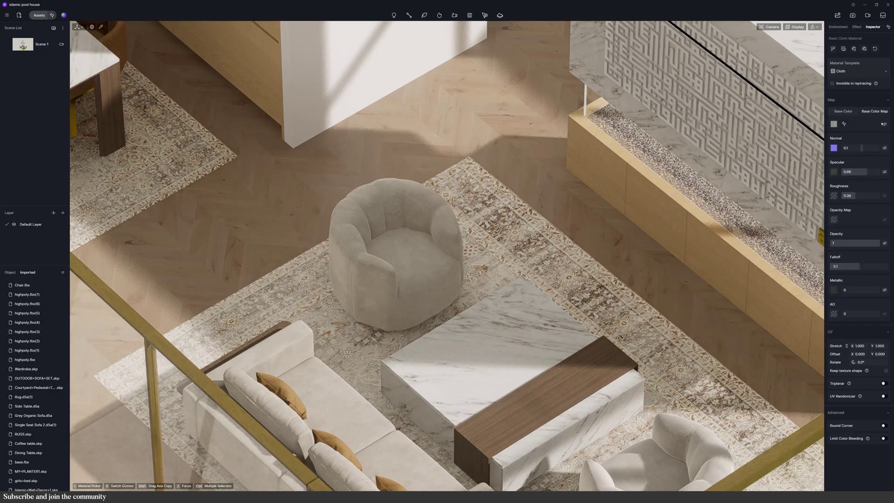
{"action": "left_click", "coordinate": [883, 124]}
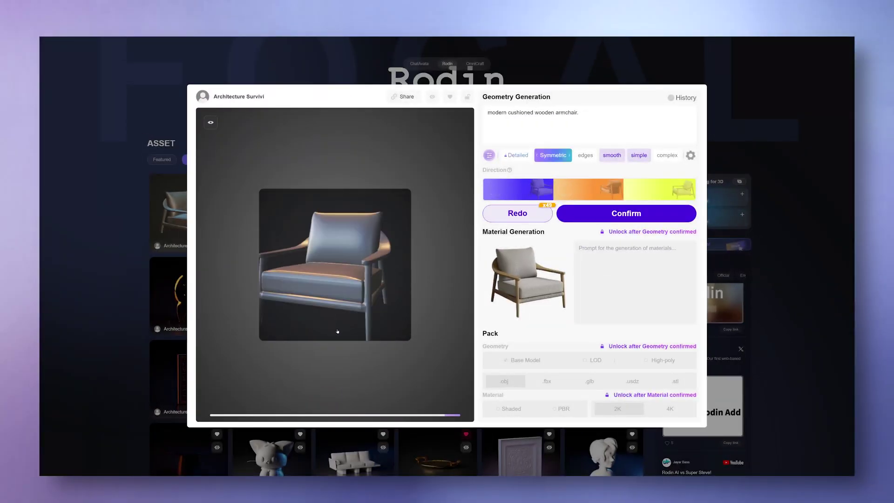
- Switch to Hyper3D Rodin and examine the wooden armchair's direction options and the finished ornate octagonal mosaic table
{"action": "mouse_move", "coordinate": [518, 191]}
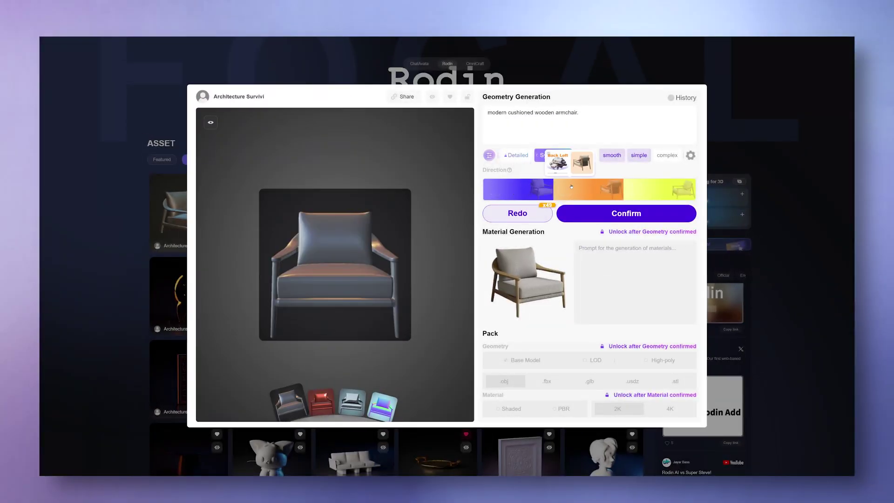
{"action": "mouse_move", "coordinate": [641, 188]}
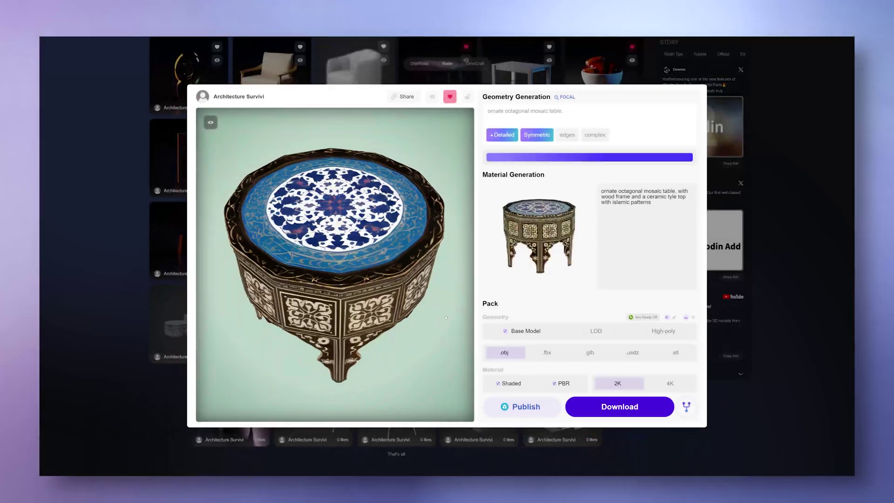
{"action": "left_click_drag", "start_coordinate": [446, 317], "coordinate": [426, 330]}
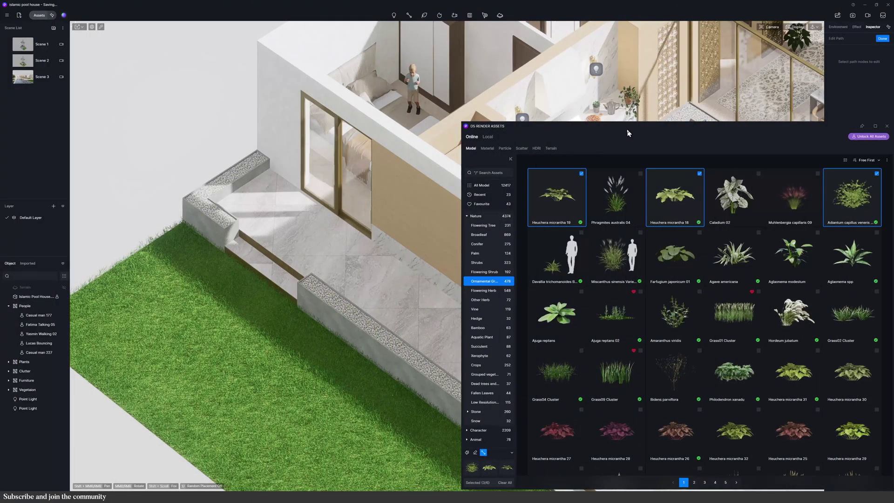
- Switch to D5 Render and lay a straight vegetation path of the three selected ornamental plants along the long front planter
{"action": "left_click_drag", "start_coordinate": [627, 131], "coordinate": [808, 312]}
{"action": "left_click", "coordinate": [525, 437]}
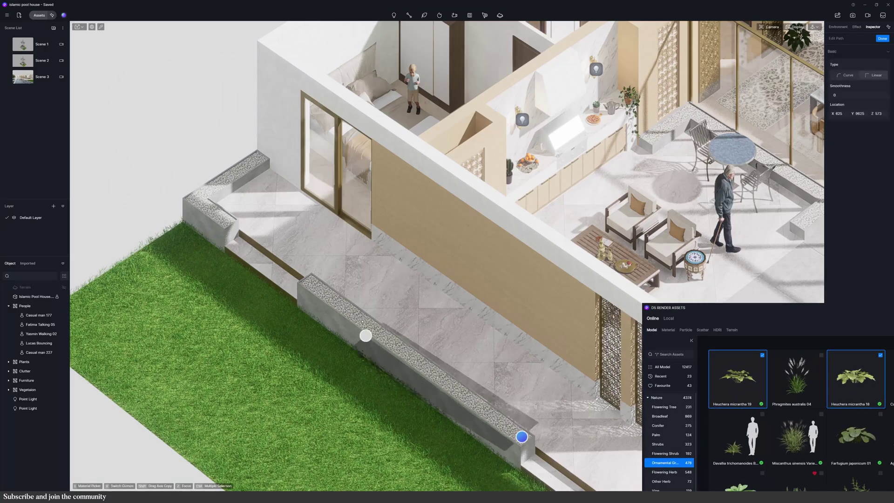
{"action": "left_click", "coordinate": [309, 280]}
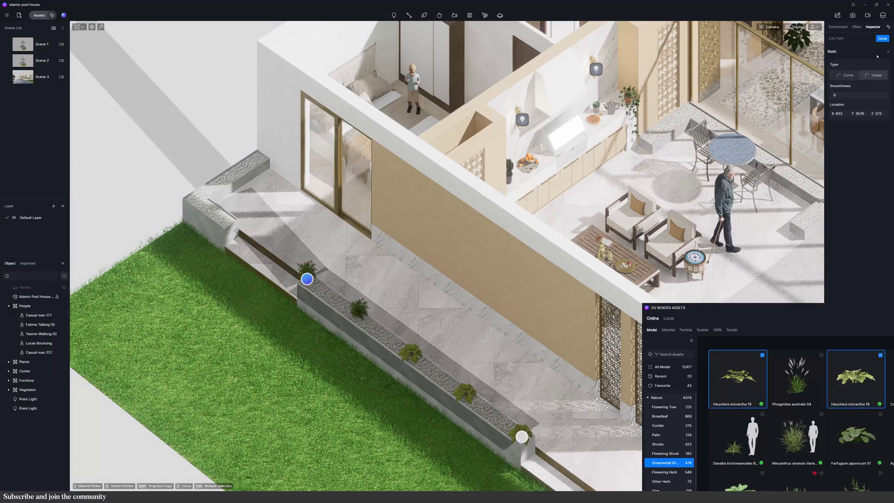
{"action": "left_click", "coordinate": [883, 39]}
- Set the vegetation path to 15 plants with size 1.54, random size 0.25 and random direction 1
{"action": "left_click_drag", "start_coordinate": [834, 236], "coordinate": [841, 236]}
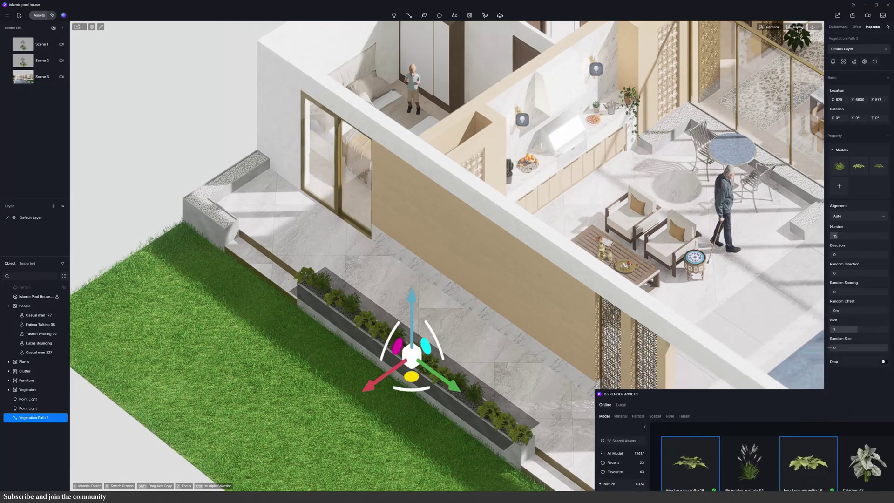
{"action": "left_click_drag", "start_coordinate": [865, 332], "coordinate": [852, 347]}
{"action": "left_click_drag", "start_coordinate": [839, 273], "coordinate": [885, 273]}
{"action": "left_click_drag", "start_coordinate": [639, 399], "coordinate": [617, 379]}
{"action": "left_click", "coordinate": [367, 275]}
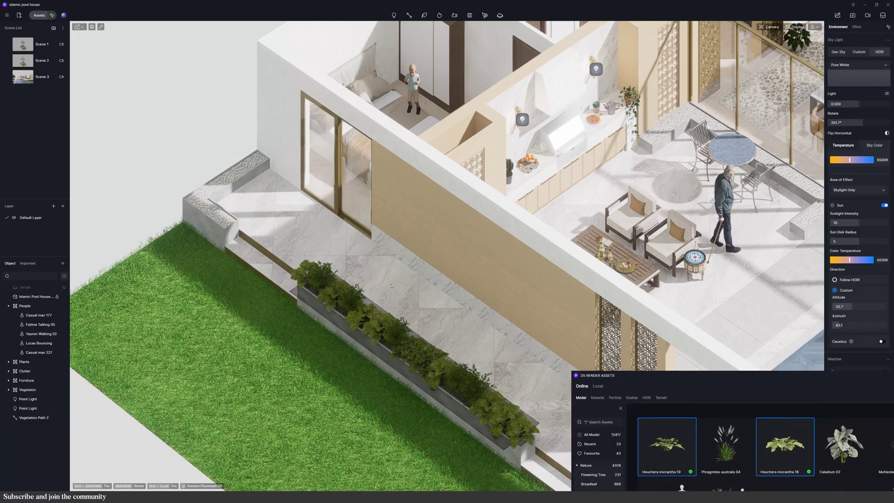
- Reduce the number of plants on the long planter's vegetation path to 12
{"action": "scroll", "coordinate": [367, 275], "scroll_direction": "down", "scroll_amount": 5}
{"action": "scroll", "coordinate": [367, 275], "scroll_direction": "up", "scroll_amount": 4}
{"action": "left_click", "coordinate": [367, 275]}
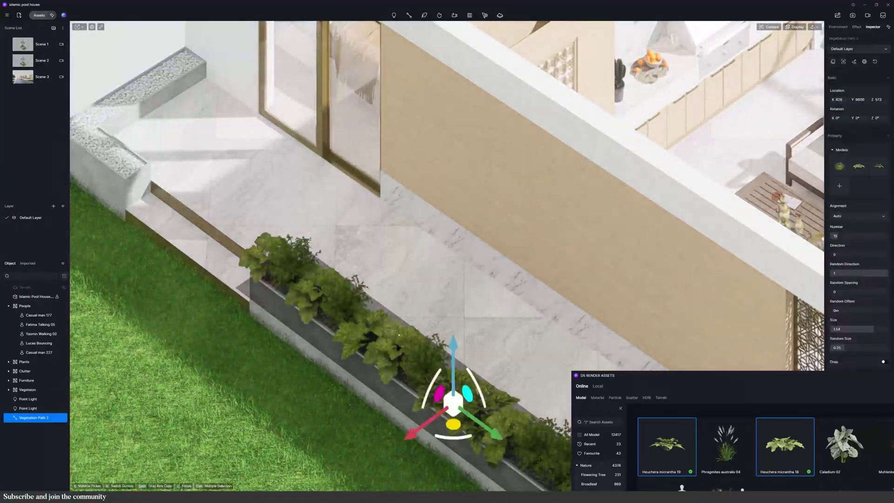
{"action": "scroll", "coordinate": [367, 274], "scroll_direction": "down", "scroll_amount": 2}
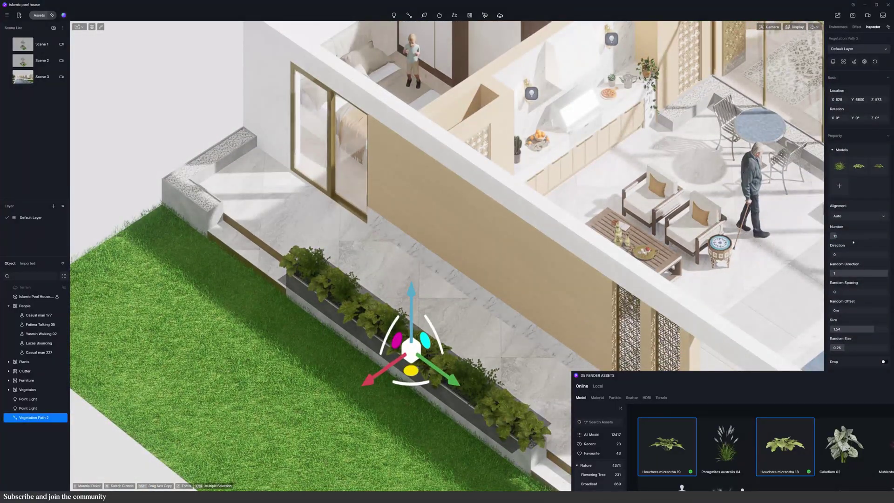
{"action": "left_click_drag", "start_coordinate": [643, 376], "coordinate": [628, 444]}
{"action": "left_click", "coordinate": [465, 324]}
- Copy the long planter's vegetation path and paste the duplicate at the corner planter
{"action": "scroll", "coordinate": [454, 359], "scroll_direction": "down", "scroll_amount": 3}
{"action": "left_click", "coordinate": [447, 361]}
{"action": "key", "text": "ctrl+c"}
{"action": "scroll", "coordinate": [280, 243], "scroll_direction": "up", "scroll_amount": 4}
{"action": "key", "text": "ctrl+v"}
{"action": "key", "text": "ctrl+v"}
{"action": "left_click", "coordinate": [278, 253]}
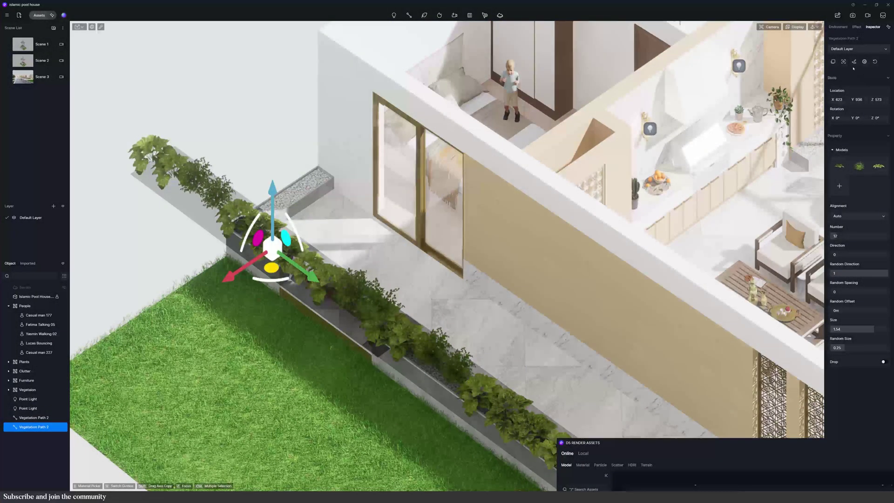
- Edit the duplicated path's nodes so the plants follow the L-shaped corner planter
{"action": "left_click", "coordinate": [853, 63]}
{"action": "left_click_drag", "start_coordinate": [399, 341], "coordinate": [286, 257]}
{"action": "left_click", "coordinate": [156, 160]}
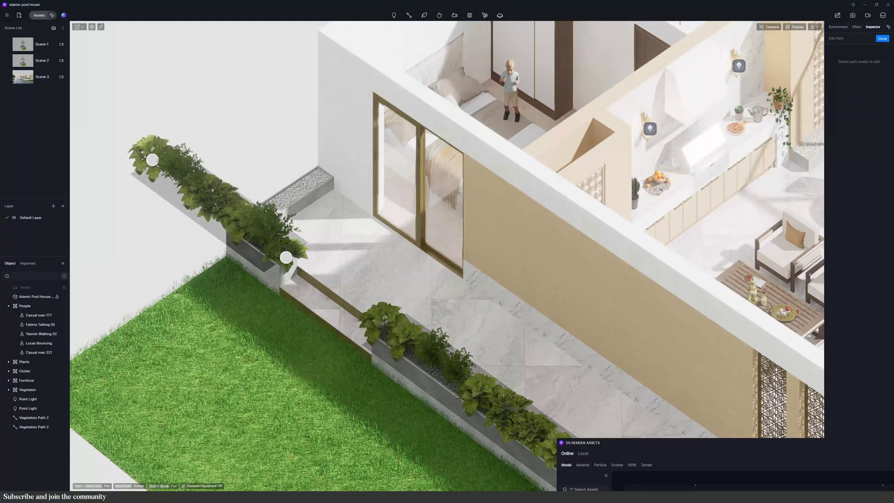
{"action": "left_click_drag", "start_coordinate": [152, 160], "coordinate": [237, 223]}
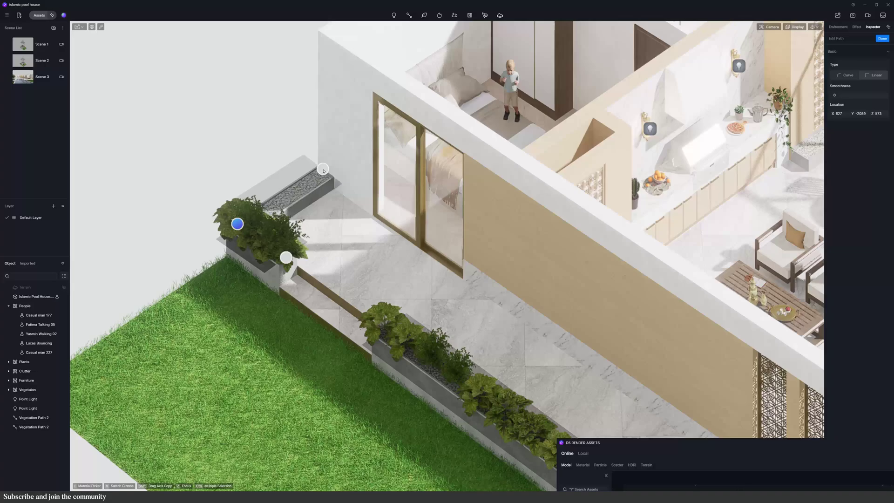
{"action": "key", "text": "Escape"}
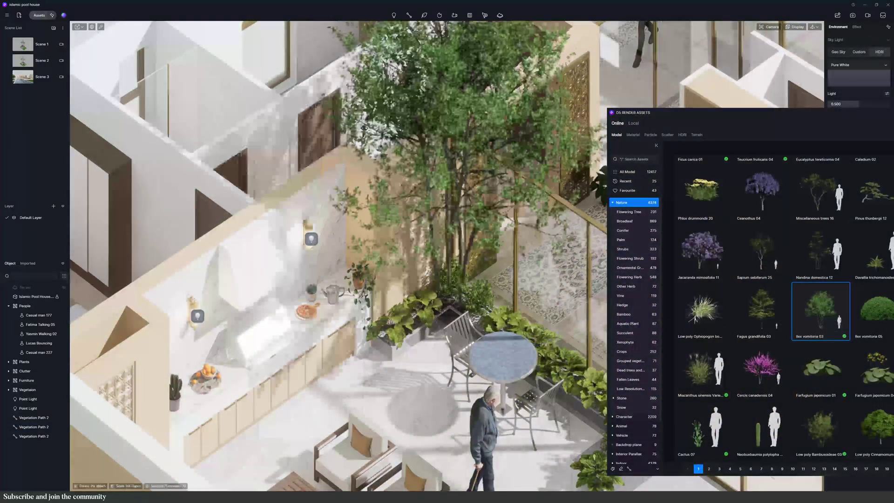
- Place an Ilex vomitoria 03 tree in the courtyard planter behind the round table and scale it down
{"action": "left_click", "coordinate": [448, 298]}
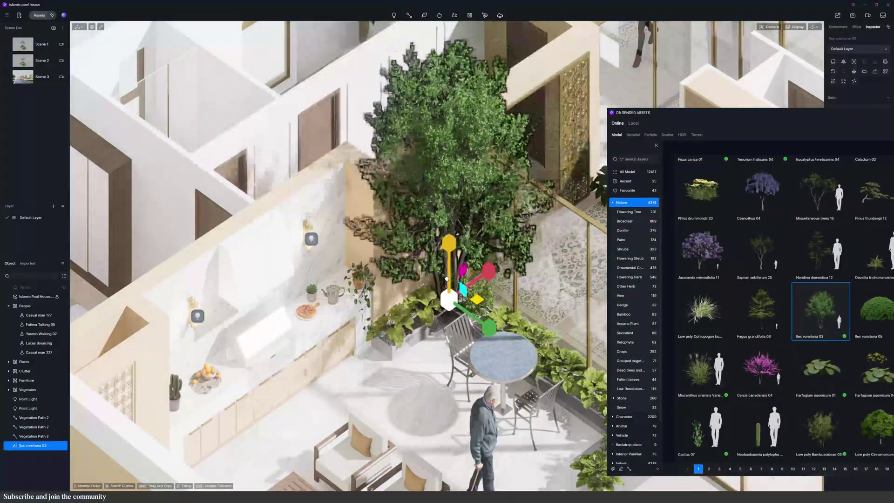
{"action": "left_click_drag", "start_coordinate": [447, 280], "coordinate": [435, 301]}
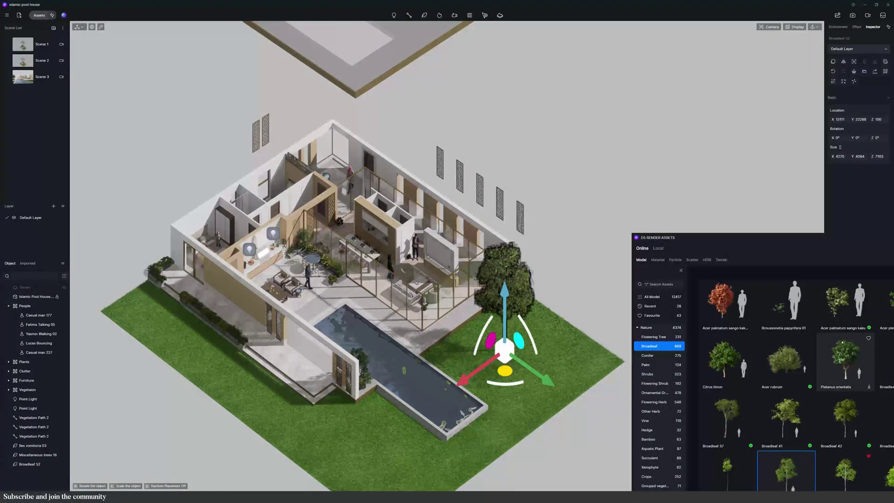
- Place a Broadleaf 42 tree on the lawn beside the glazed living area
{"action": "left_click", "coordinate": [714, 288]}
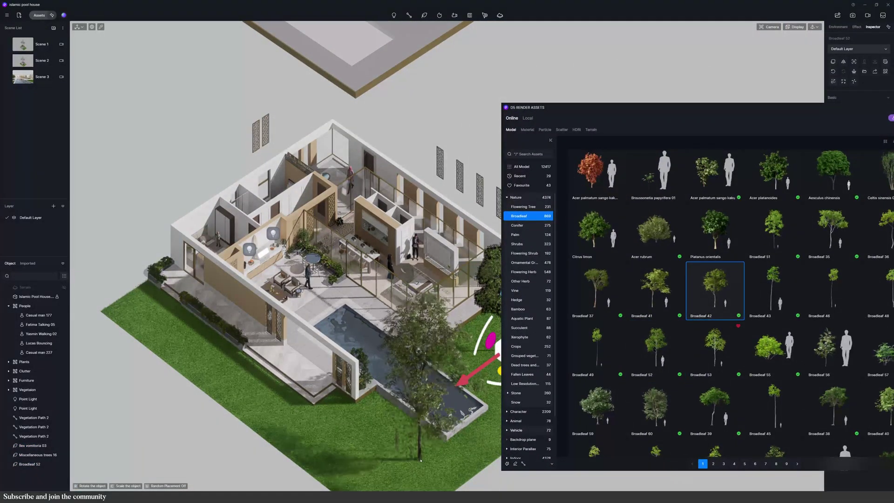
{"action": "scroll", "coordinate": [418, 464], "scroll_direction": "down", "scroll_amount": 2}
{"action": "scroll", "coordinate": [396, 440], "scroll_direction": "down", "scroll_amount": 1}
{"action": "scroll", "coordinate": [433, 405], "scroll_direction": "up", "scroll_amount": 2}
{"action": "left_click", "coordinate": [481, 336]}
{"action": "scroll", "coordinate": [478, 344], "scroll_direction": "down", "scroll_amount": 2}
{"action": "scroll", "coordinate": [447, 344], "scroll_direction": "up", "scroll_amount": 1}
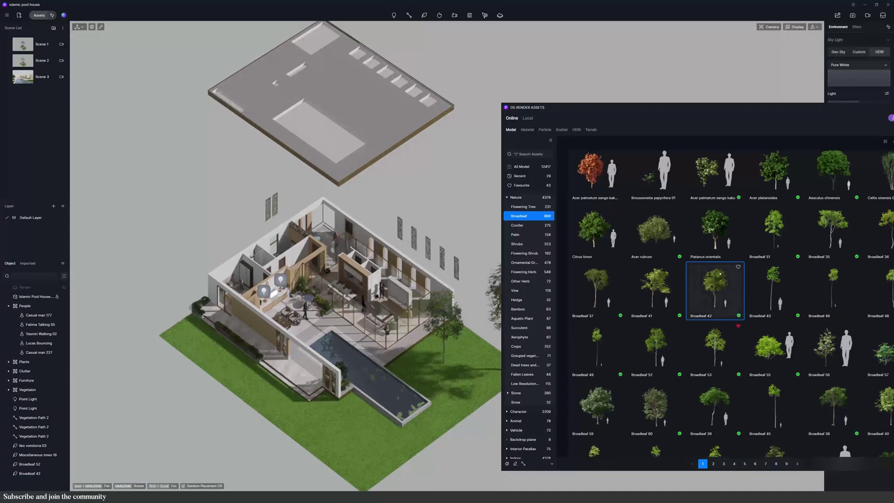
- Place a Broadleaf 51 tree at the lawn corner next to the L-shaped planter
{"action": "left_click", "coordinate": [774, 232]}
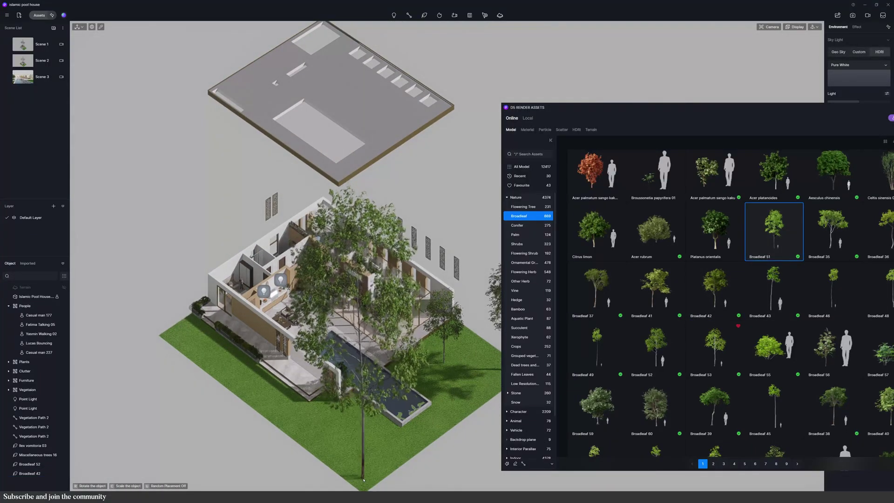
{"action": "left_click", "coordinate": [180, 331]}
{"action": "left_click", "coordinate": [183, 313]}
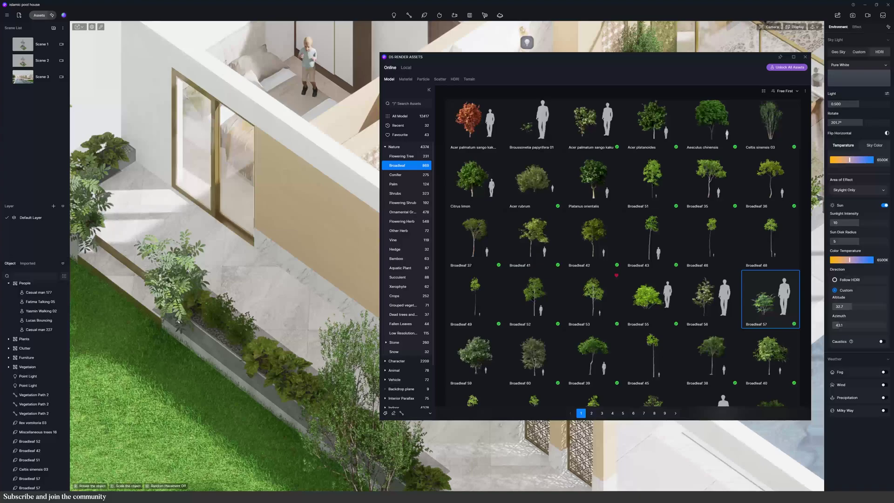
- Add a Broadleaf 57 shrub to the planting in the long front planter and adjust it
{"action": "left_click", "coordinate": [179, 323]}
{"action": "left_click_drag", "start_coordinate": [196, 351], "coordinate": [214, 345]}
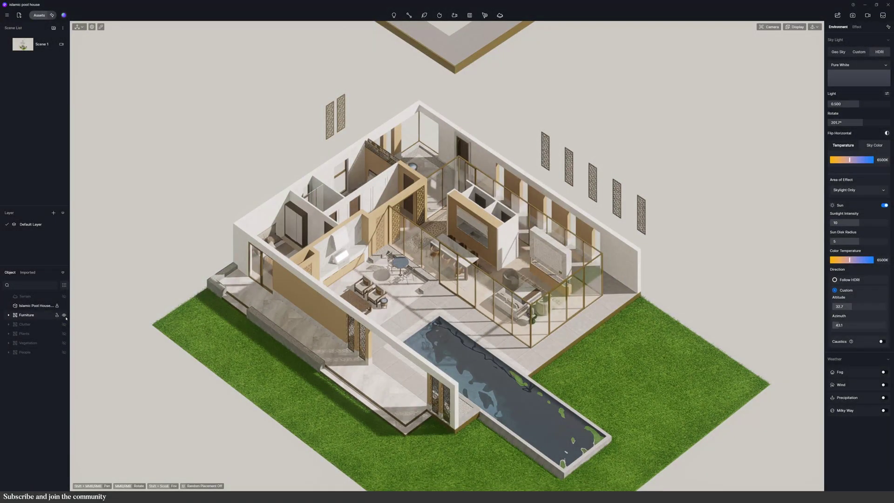
- Make the hidden Clutter, Plants, Vegetation and People groups visible
{"action": "left_click", "coordinate": [65, 325]}
{"action": "left_click", "coordinate": [64, 334]}
{"action": "left_click", "coordinate": [65, 343]}
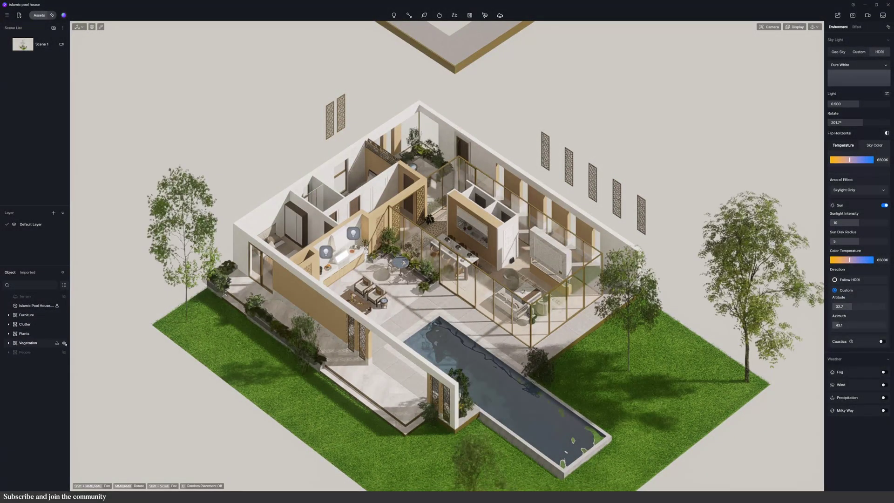
{"action": "left_click", "coordinate": [64, 352]}
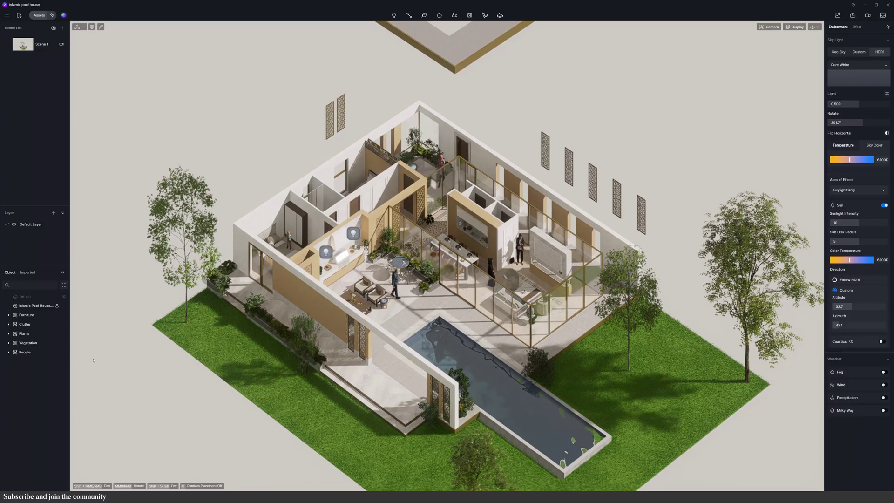
- Restore the Scene 1 view and desaturate the lawn grass material's base color map to -39
{"action": "left_click", "coordinate": [42, 45]}
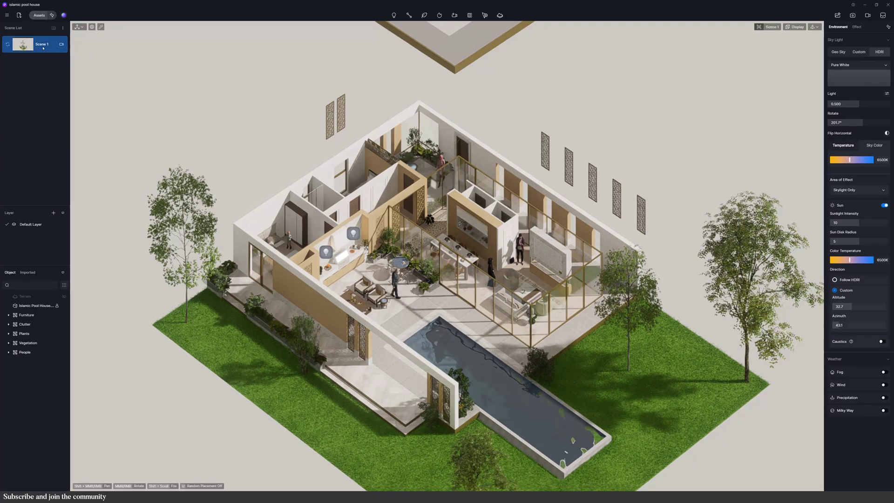
{"action": "left_click", "coordinate": [540, 396]}
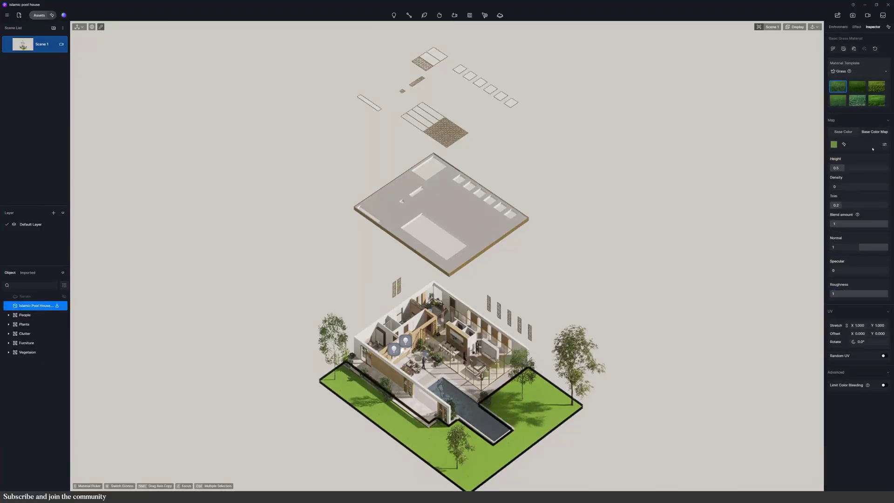
{"action": "left_click", "coordinate": [884, 145]}
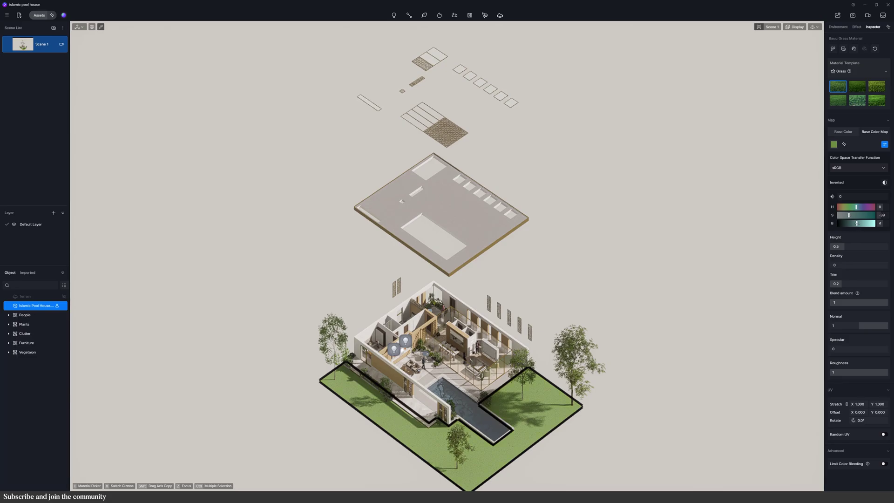
- Set the sunlight intensity to 1 and switch the viewport to the clay display mode to judge the sun direction
{"action": "left_click_drag", "start_coordinate": [858, 223], "coordinate": [856, 223]}
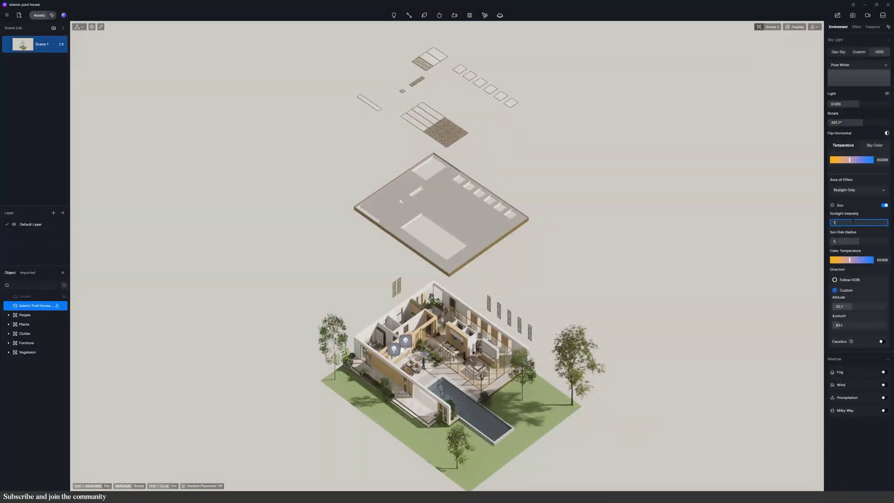
{"action": "key", "text": "Return"}
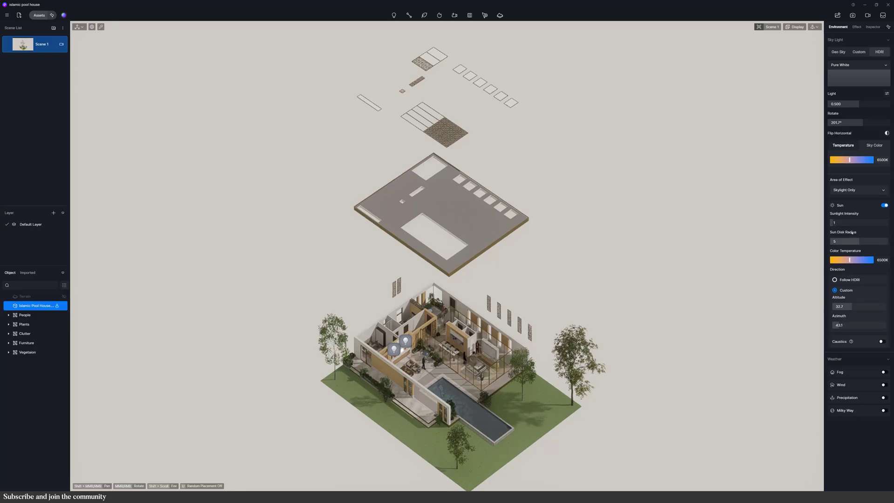
{"action": "left_click", "coordinate": [814, 26]}
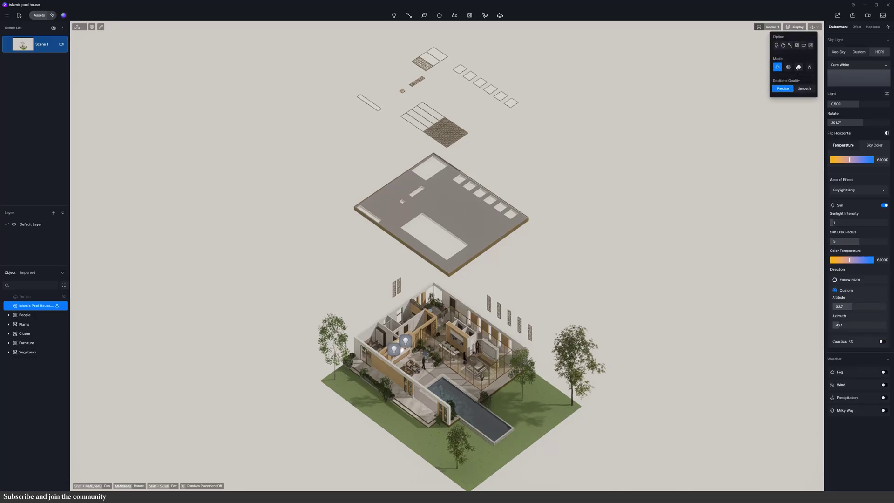
{"action": "left_click", "coordinate": [799, 67]}
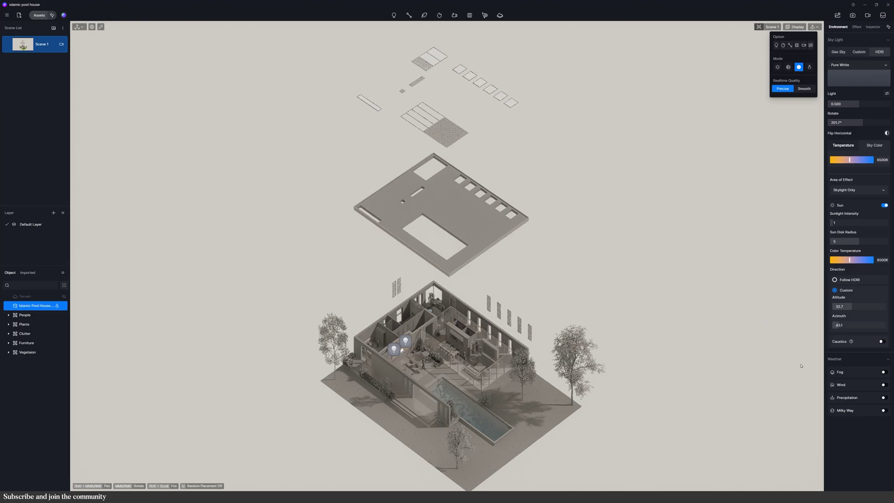
{"action": "left_click_drag", "start_coordinate": [853, 306], "coordinate": [886, 309]}
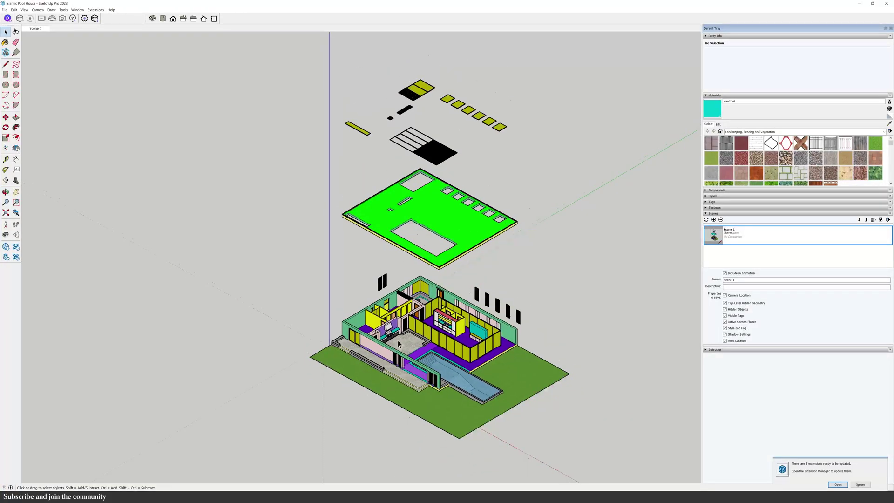
- Switch to SketchUp and hide the roof slab together with all exploded elements floating above it
{"action": "left_click_drag", "start_coordinate": [329, 104], "coordinate": [329, 103]}
{"action": "right_click", "coordinate": [414, 212]}
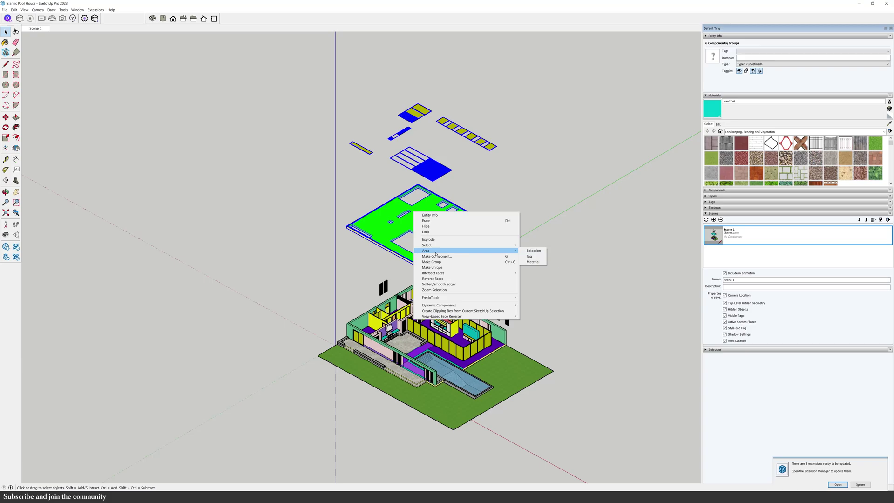
{"action": "left_click", "coordinate": [424, 228]}
{"action": "left_click", "coordinate": [145, 102]}
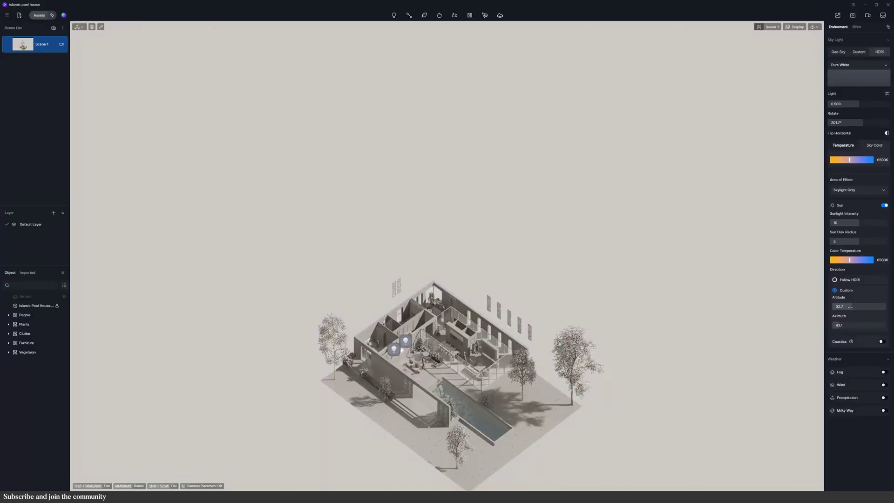
- In D5 Render, set the custom sun direction to altitude 71.4 and azimuth 158.5, with a sunlight intensity of 1.5
{"action": "left_click_drag", "start_coordinate": [850, 306], "coordinate": [867, 334]}
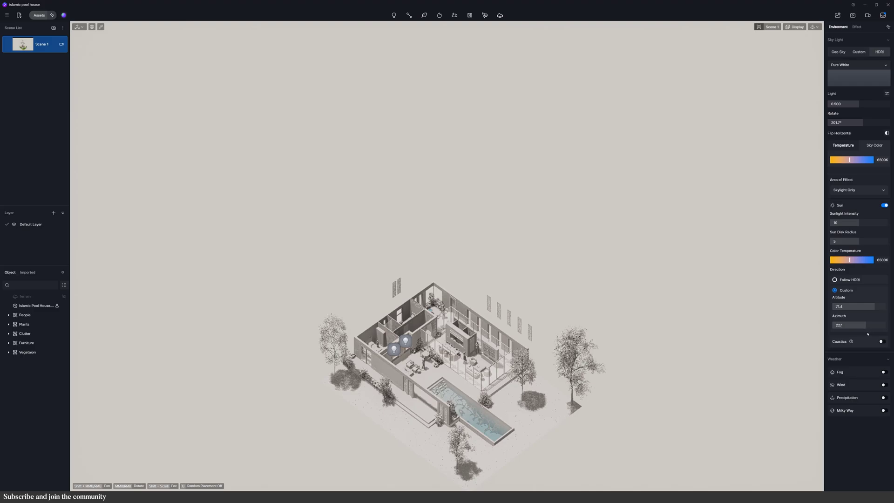
{"action": "left_click_drag", "start_coordinate": [867, 334], "coordinate": [858, 333]}
{"action": "left_click_drag", "start_coordinate": [853, 224], "coordinate": [845, 225]}
{"action": "type", "text": "1.5"}
{"action": "key", "text": "Return"}
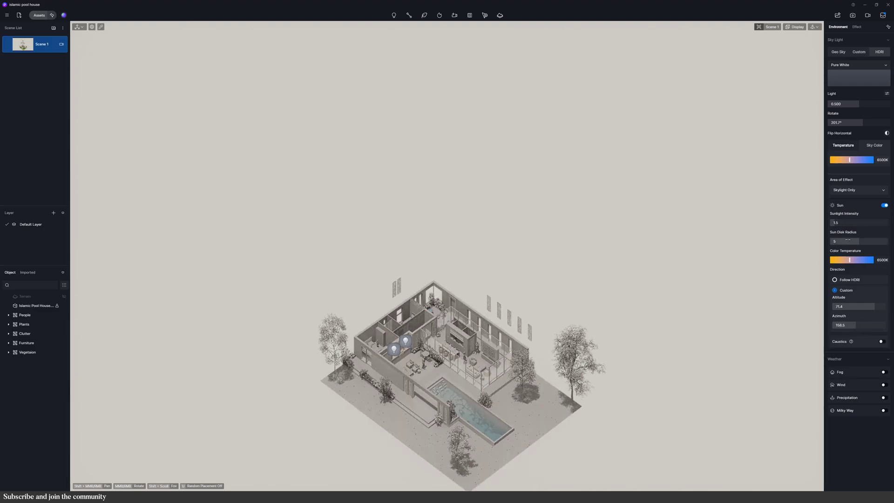
- Return the viewport to the full-colour display mode and save the roofless view as Scene 2
{"action": "left_click", "coordinate": [797, 27]}
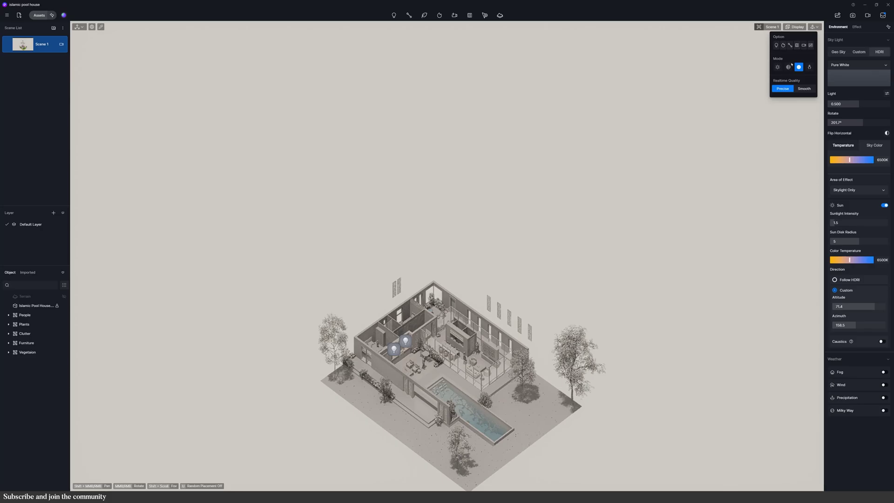
{"action": "left_click", "coordinate": [778, 68]}
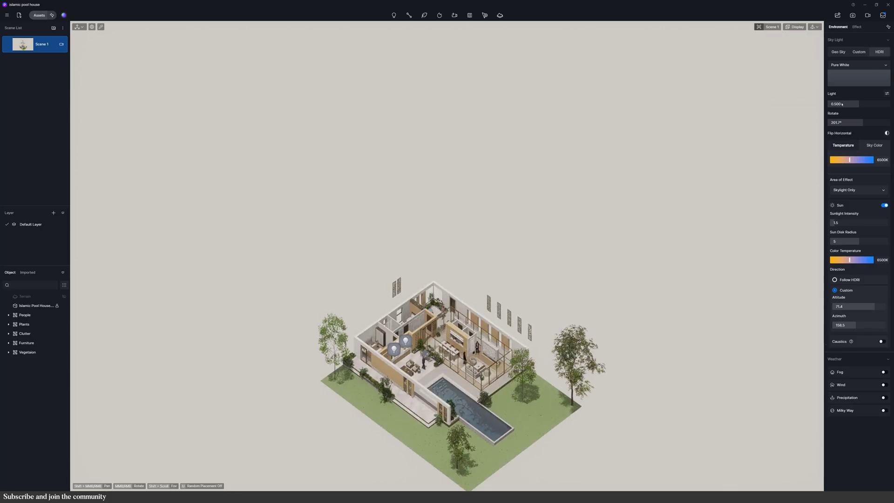
{"action": "left_click", "coordinate": [857, 26]}
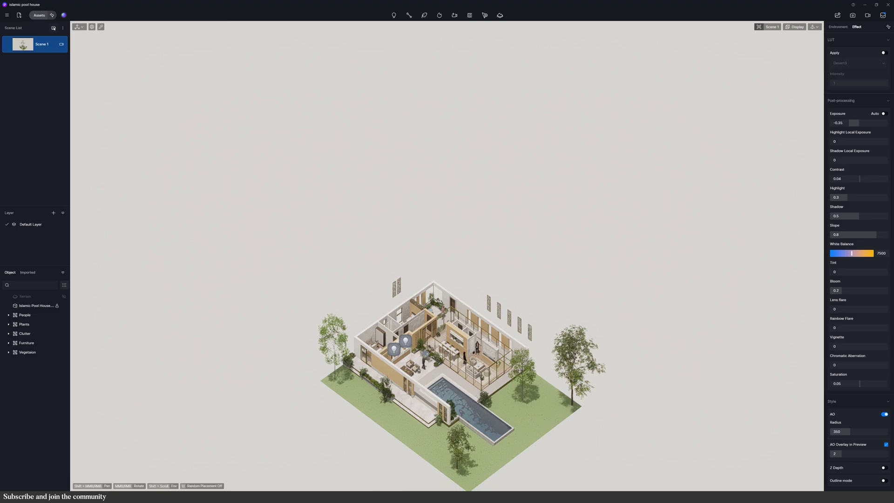
{"action": "left_click", "coordinate": [53, 28]}
{"action": "left_click", "coordinate": [42, 61]}
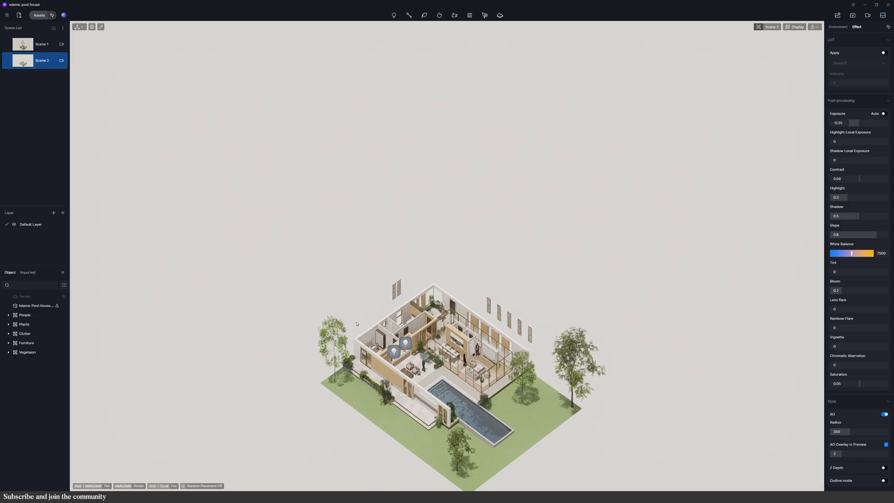
- Frame the house smaller in the view, enter image rendering mode and open the output channel settings
{"action": "scroll", "coordinate": [460, 357], "scroll_direction": "down", "scroll_amount": 2}
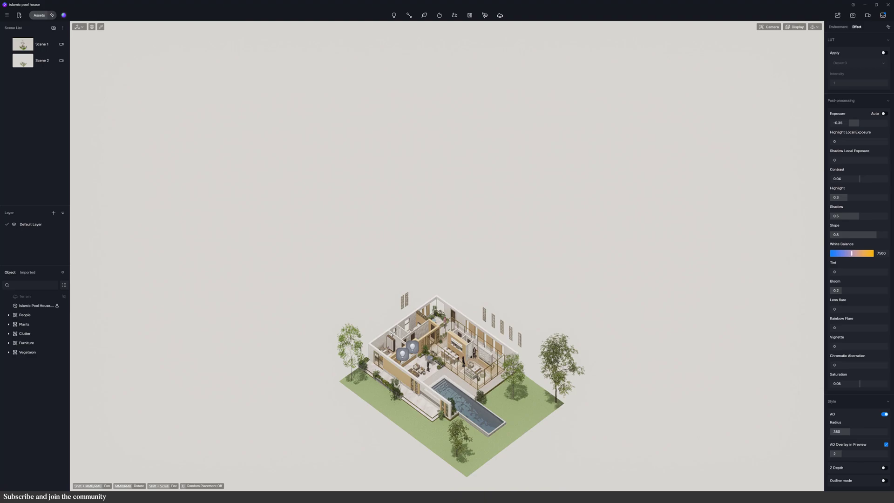
{"action": "left_click", "coordinate": [853, 15]}
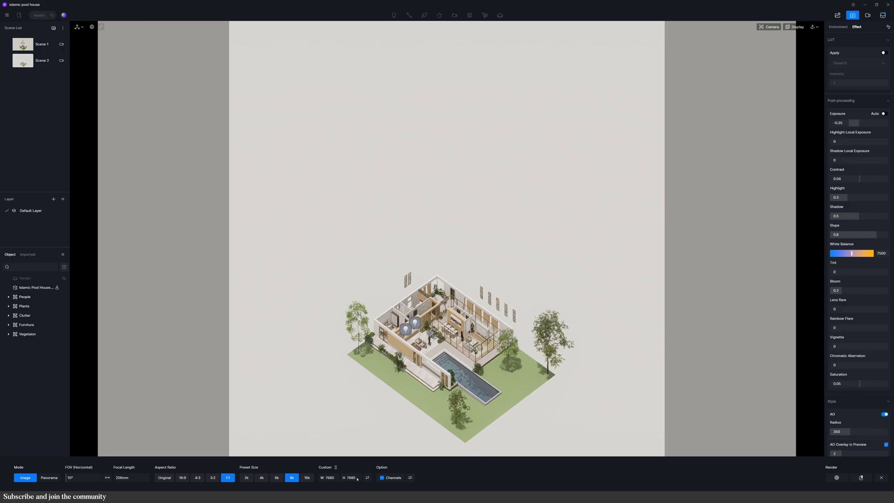
{"action": "left_click", "coordinate": [409, 479]}
{"action": "left_click", "coordinate": [410, 478]}
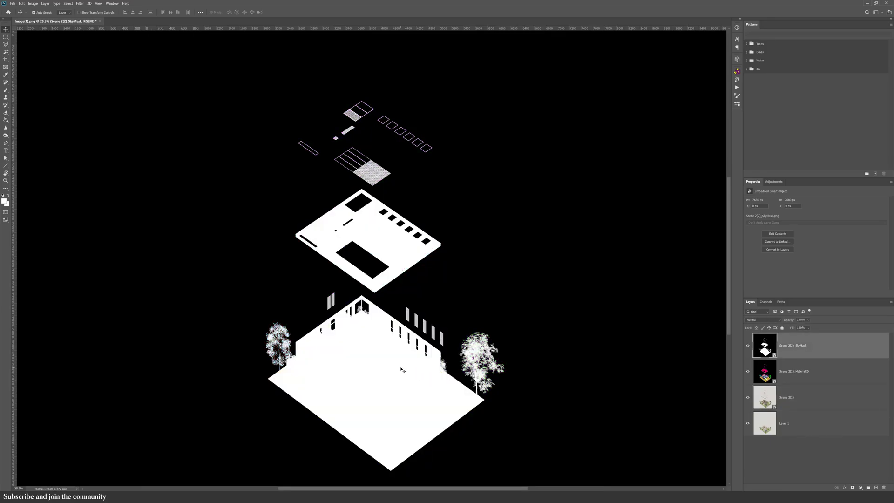
- In Photoshop, select the white model silhouette on the sky mask layer with Color Range
{"action": "key", "text": "w"}
{"action": "right_click", "coordinate": [399, 367]}
{"action": "left_click", "coordinate": [412, 416]}
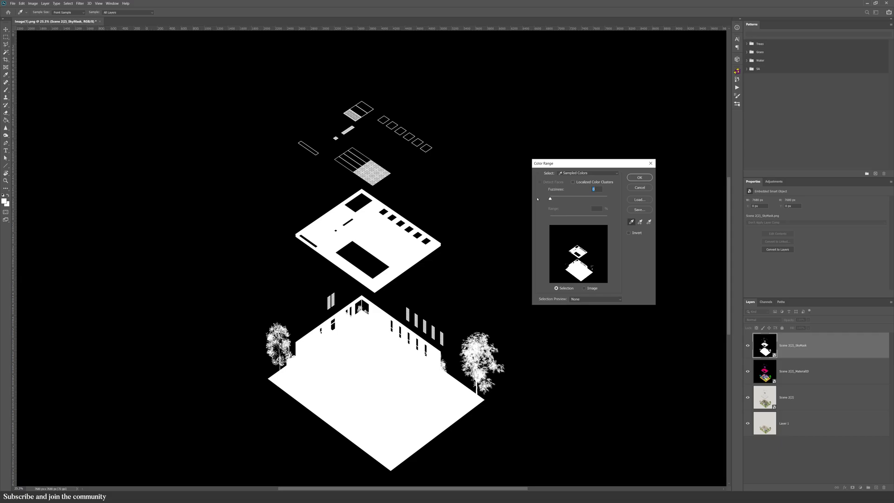
{"action": "left_click", "coordinate": [640, 178]}
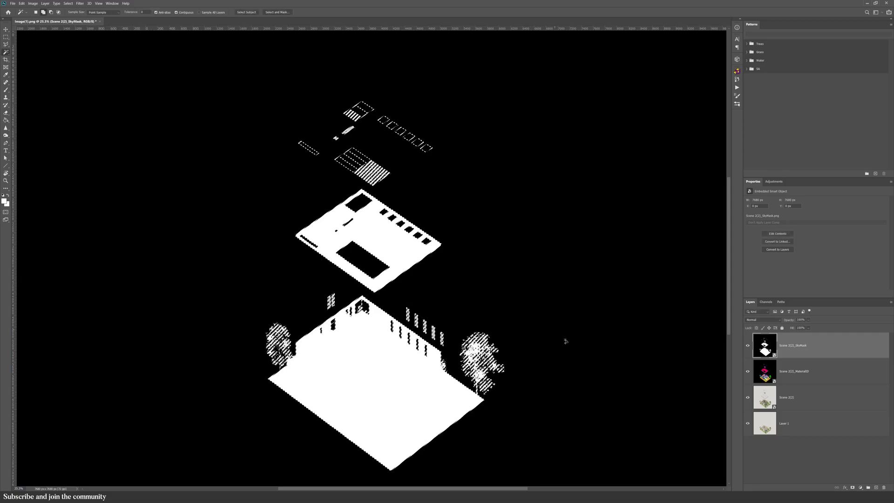
- Hide the sky mask and material ID layers and mask both the Scene 2(2) render and Layer 1 with the silhouette selection
{"action": "left_click_drag", "start_coordinate": [748, 345], "coordinate": [748, 372]}
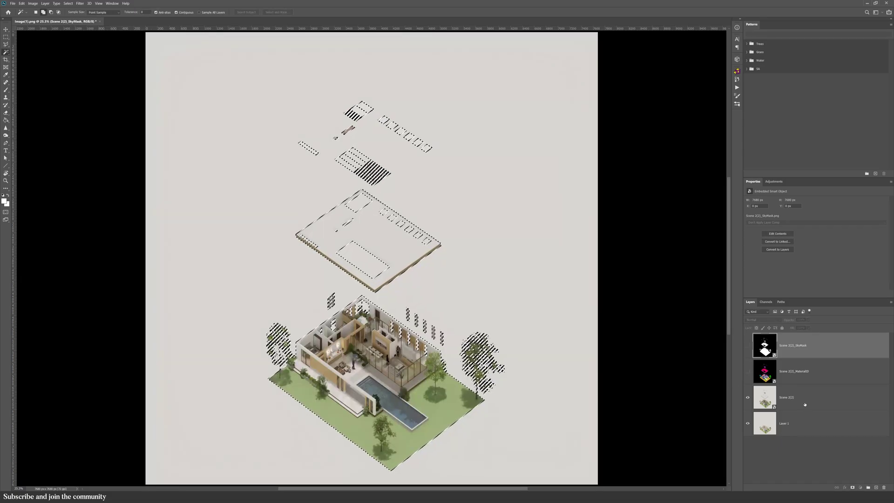
{"action": "left_click", "coordinate": [787, 397]}
{"action": "left_click", "coordinate": [853, 487]}
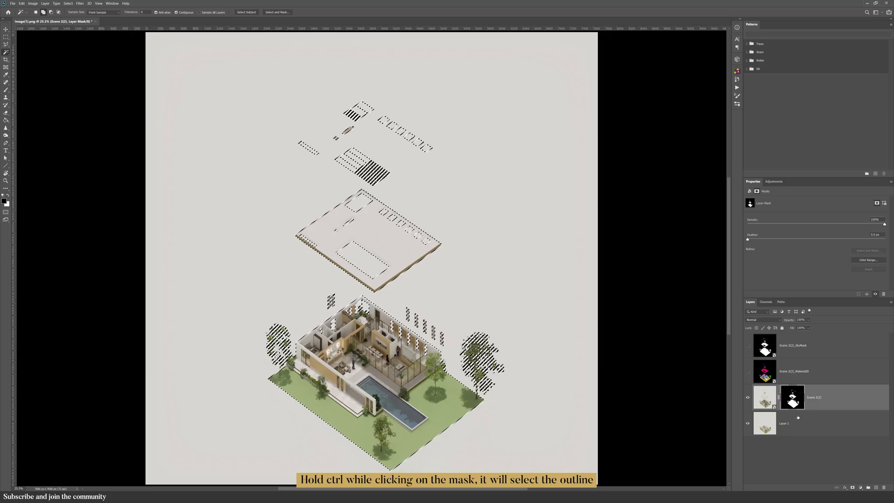
{"action": "left_click", "coordinate": [790, 432]}
{"action": "left_click", "coordinate": [852, 487]}
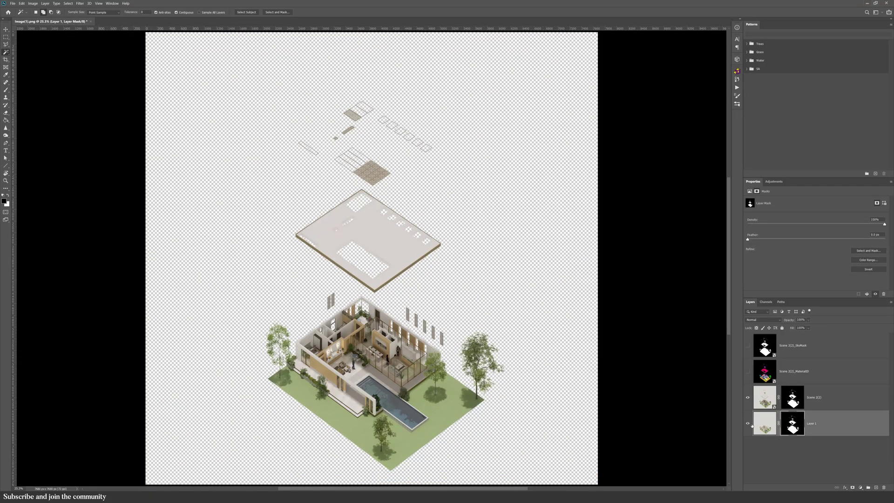
- Lasso the house and lawn and fill that area of the Scene 2(2) layer mask with black, then deselect
{"action": "key", "text": "alt+]"}
{"action": "key", "text": "m"}
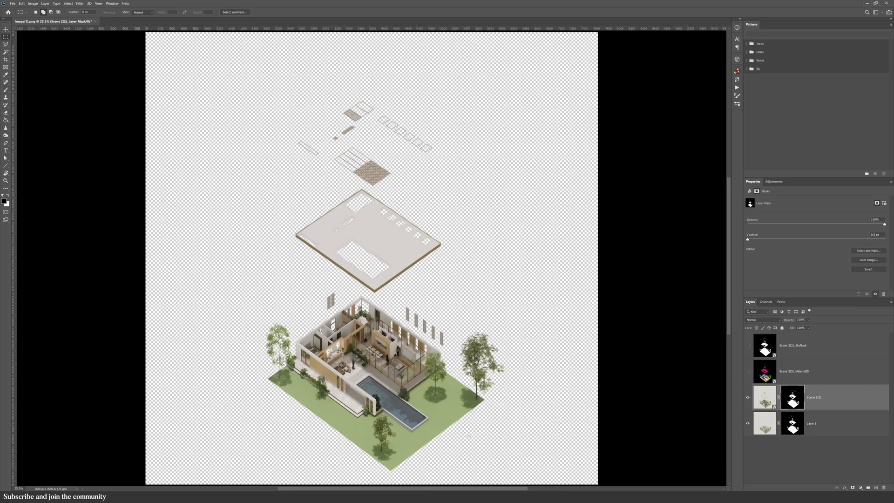
{"action": "key", "text": "l"}
{"action": "left_click", "coordinate": [338, 286]}
{"action": "left_click", "coordinate": [498, 329]}
{"action": "left_click", "coordinate": [516, 387]}
{"action": "left_click", "coordinate": [403, 480]}
{"action": "left_click", "coordinate": [382, 477]}
{"action": "left_click", "coordinate": [230, 372]}
{"action": "left_click", "coordinate": [230, 345]}
{"action": "key", "text": "g"}
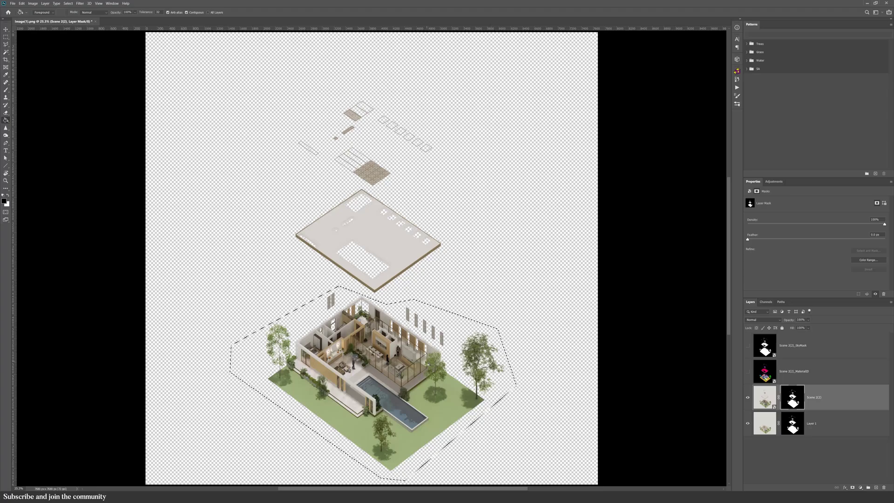
{"action": "left_click", "coordinate": [486, 412]}
{"action": "key", "text": "ctrl+d"}
{"action": "scroll", "coordinate": [488, 413], "scroll_direction": "down", "scroll_amount": 2, "text": "alt"}
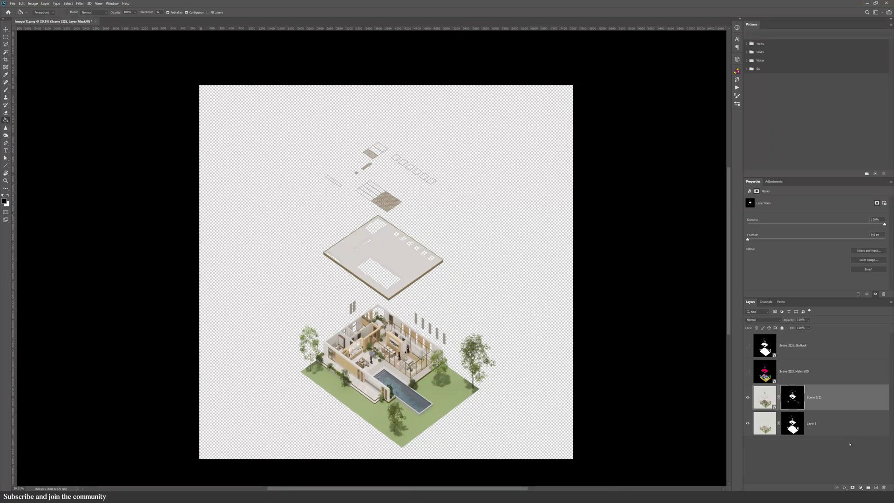
- Add a light grey solid color fill layer beneath Layer 1 as the background
{"action": "left_click", "coordinate": [848, 428]}
{"action": "left_click", "coordinate": [876, 487]}
{"action": "left_click_drag", "start_coordinate": [818, 431], "coordinate": [815, 462]}
{"action": "left_click", "coordinate": [859, 488]}
{"action": "left_click", "coordinate": [859, 385]}
{"action": "left_click_drag", "start_coordinate": [481, 263], "coordinate": [450, 283]}
{"action": "left_click_drag", "start_coordinate": [561, 332], "coordinate": [566, 325]}
{"action": "key", "text": "Return"}
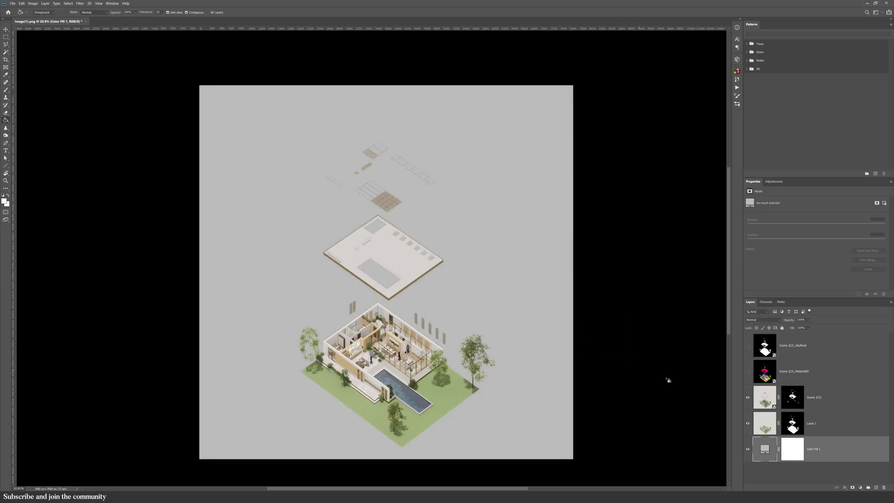
- Select the four layers above the color fill and move the exploded model slightly upward on the canvas
{"action": "left_click", "coordinate": [816, 417]}
{"action": "left_click", "coordinate": [809, 353], "text": "shift"}
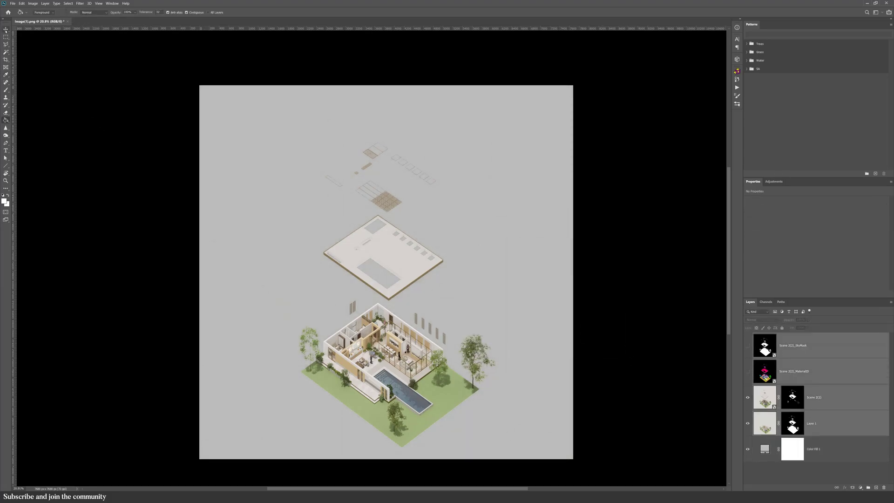
{"action": "key", "text": "v"}
{"action": "left_click_drag", "start_coordinate": [407, 260], "coordinate": [405, 248]}
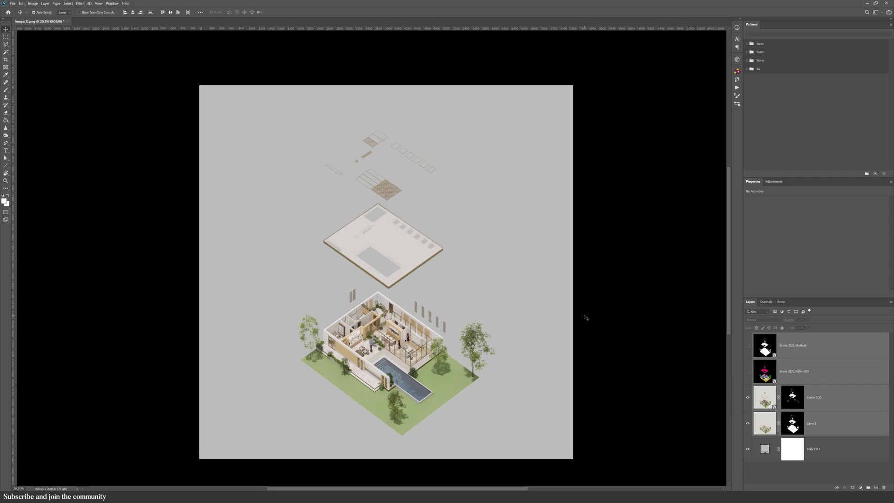
{"action": "left_click", "coordinate": [586, 318]}
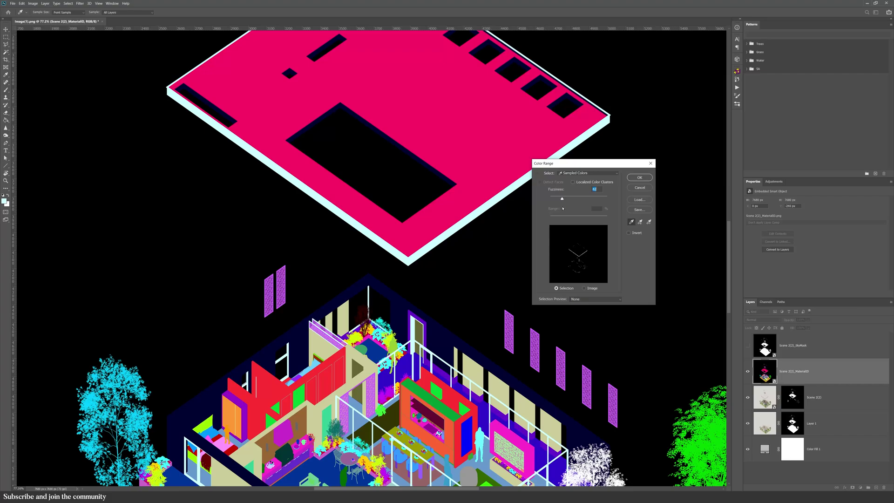
- Select the pale cyan frame material from the material ID pass and add a Hue/Saturation adjustment for it above the Scene 2(2) render
{"action": "left_click", "coordinate": [639, 177]}
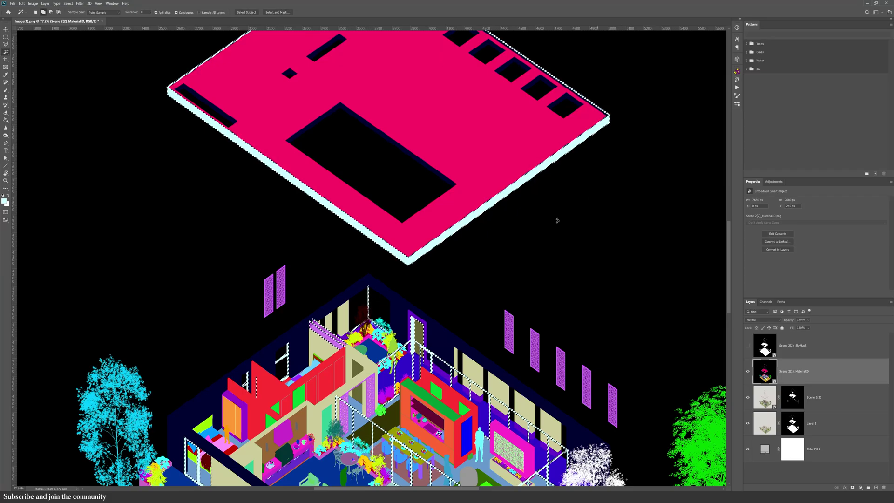
{"action": "scroll", "coordinate": [438, 301], "scroll_direction": "down", "scroll_amount": 5, "text": "alt"}
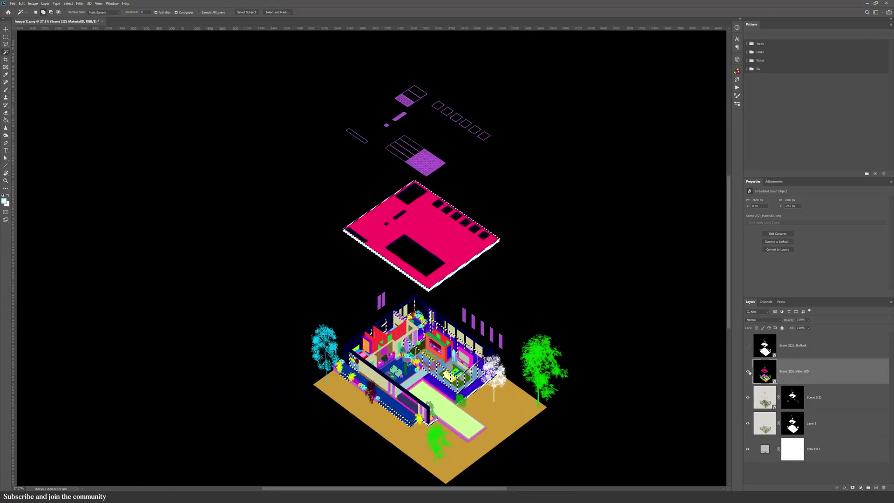
{"action": "left_click", "coordinate": [748, 371]}
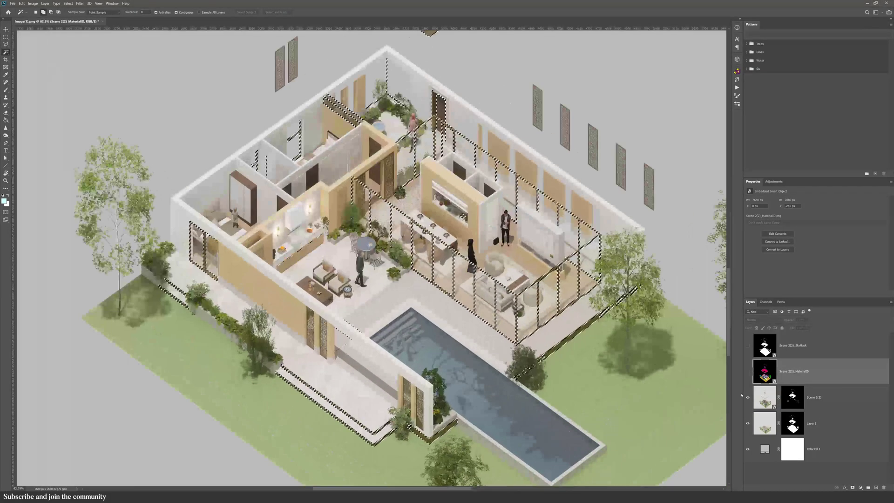
{"action": "left_click", "coordinate": [819, 397]}
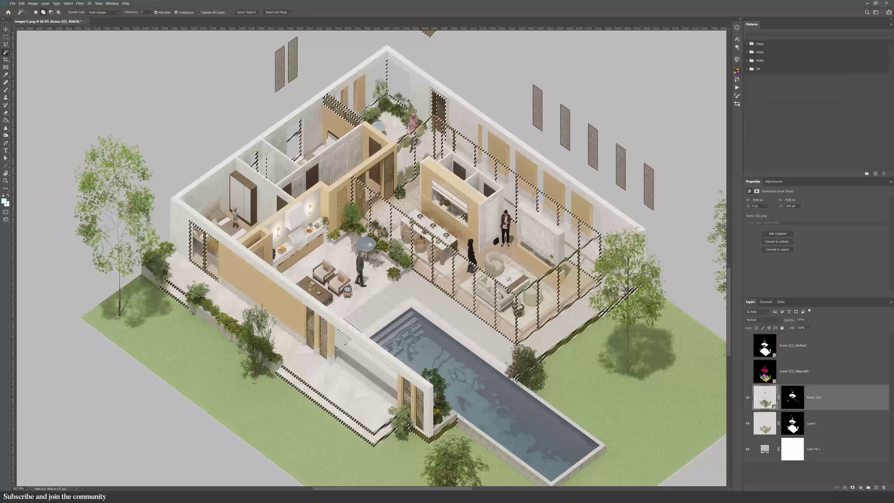
{"action": "left_click", "coordinate": [861, 488]}
{"action": "left_click", "coordinate": [862, 434]}
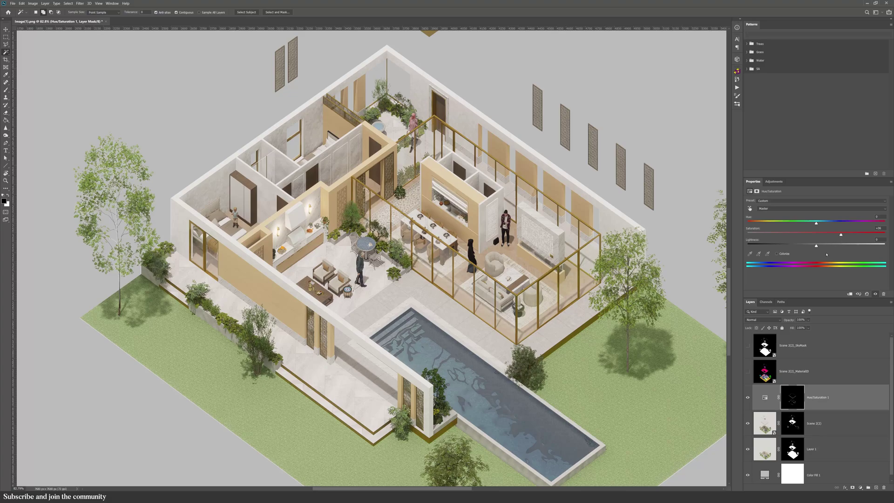
- Raise the lightness and tune the saturation of the frame adjustment, and compare the image with and without it
{"action": "left_click_drag", "start_coordinate": [817, 246], "coordinate": [829, 246]}
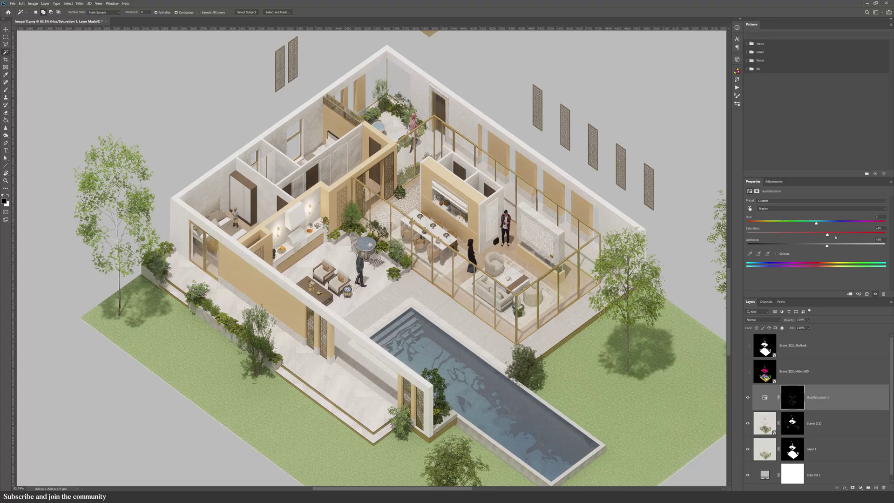
{"action": "left_click_drag", "start_coordinate": [836, 235], "coordinate": [859, 245]}
{"action": "left_click", "coordinate": [748, 398]}
{"action": "left_click", "coordinate": [748, 398]}
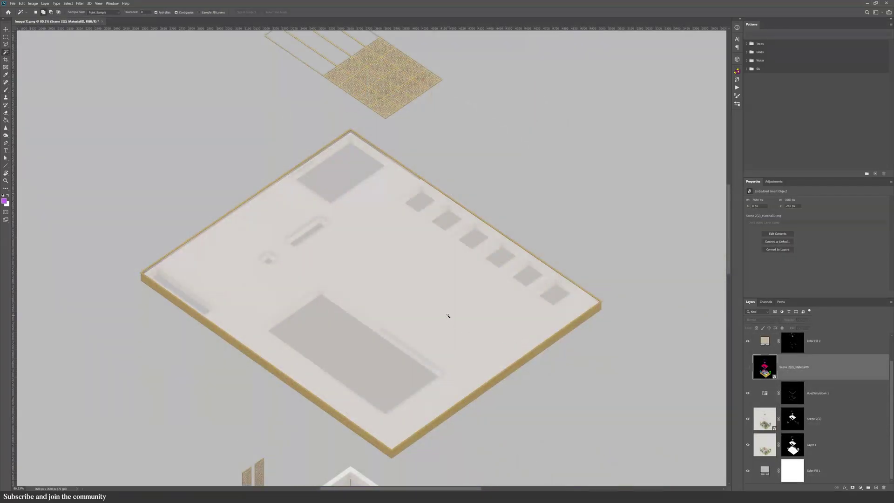
- Select the roof slab from the material ID pass and cover it with a light grey solid color fill layer
{"action": "left_click", "coordinate": [448, 316]}
{"action": "left_click", "coordinate": [860, 488]}
{"action": "left_click", "coordinate": [854, 390]}
{"action": "left_click", "coordinate": [479, 266]}
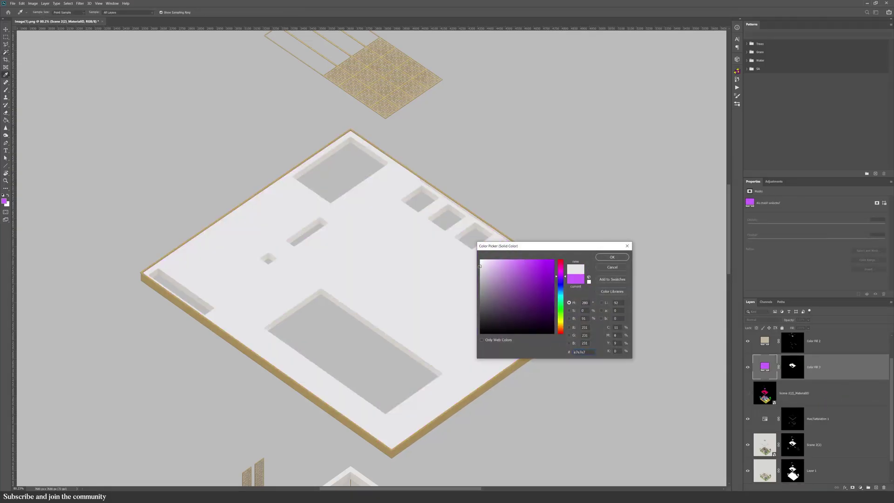
{"action": "left_click_drag", "start_coordinate": [480, 269], "coordinate": [480, 271]}
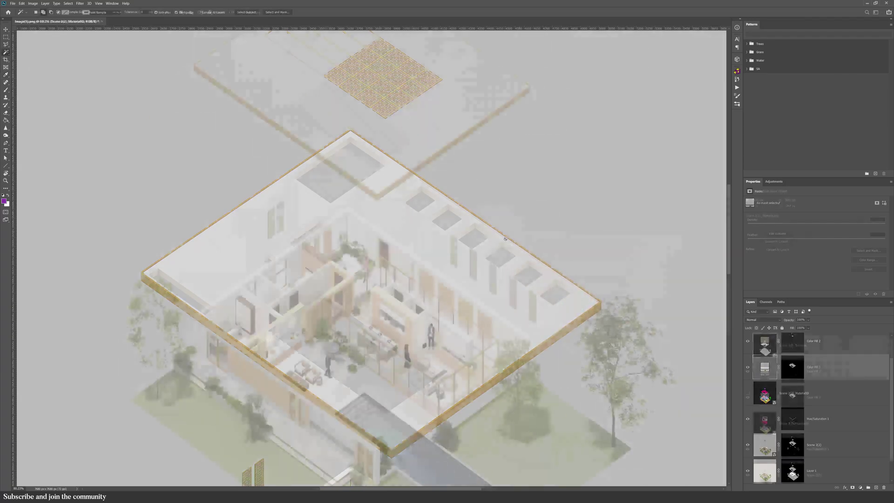
- Draw a vertical white connector line from the roof slab's front corner down to the house and adjust its stroke width
{"action": "mouse_move", "coordinate": [377, 482]}
{"action": "left_mouse_down", "text": "shift"}
{"action": "mouse_move", "coordinate": [378, 405]}
{"action": "mouse_move", "coordinate": [416, 200]}
{"action": "left_mouse_up", "text": "shift"}
{"action": "scroll", "coordinate": [385, 221], "scroll_direction": "up", "scroll_amount": 3, "text": "alt"}
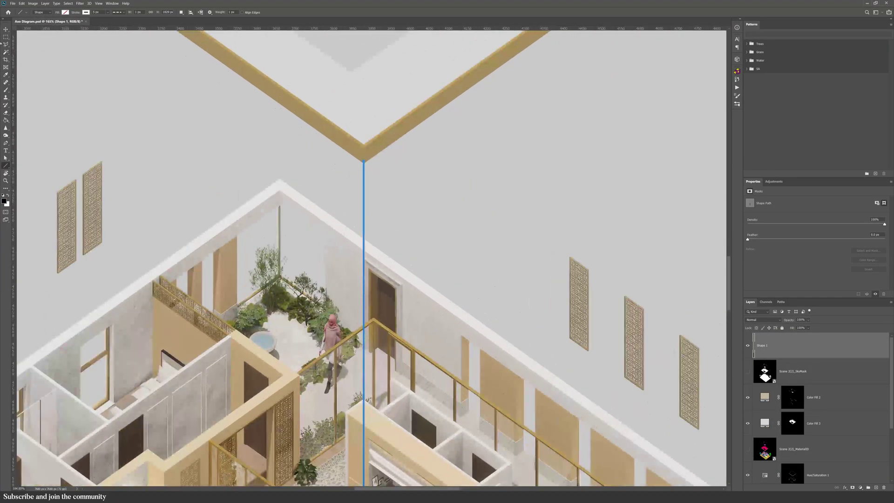
{"action": "left_click", "coordinate": [5, 30]}
{"action": "scroll", "coordinate": [352, 175], "scroll_direction": "up", "scroll_amount": 2, "text": "alt"}
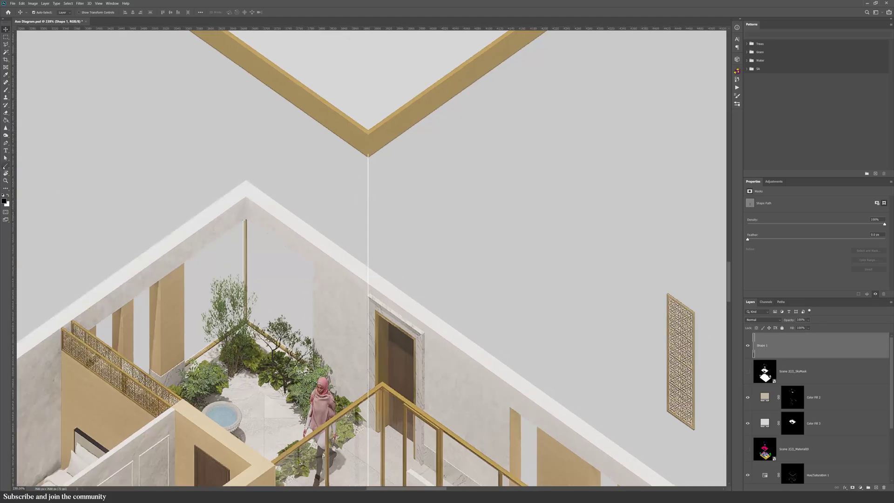
{"action": "key", "text": "u"}
{"action": "left_click", "coordinate": [108, 13]}
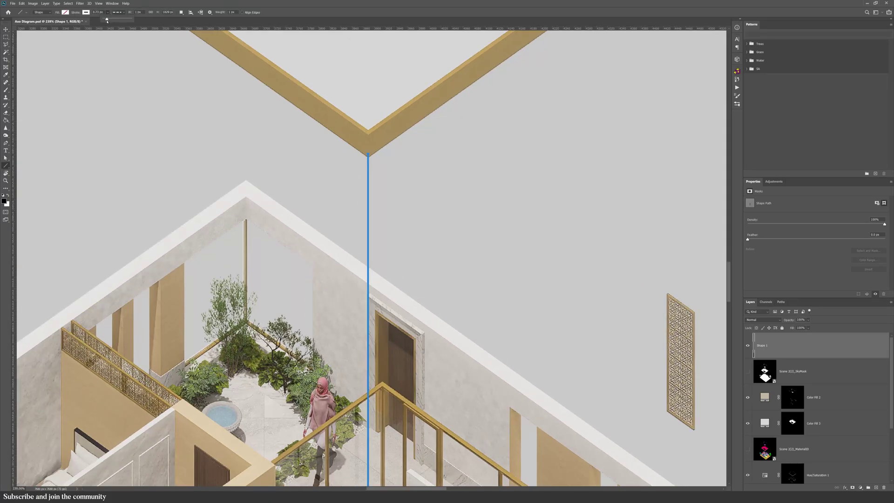
{"action": "left_click_drag", "start_coordinate": [107, 21], "coordinate": [90, 14]}
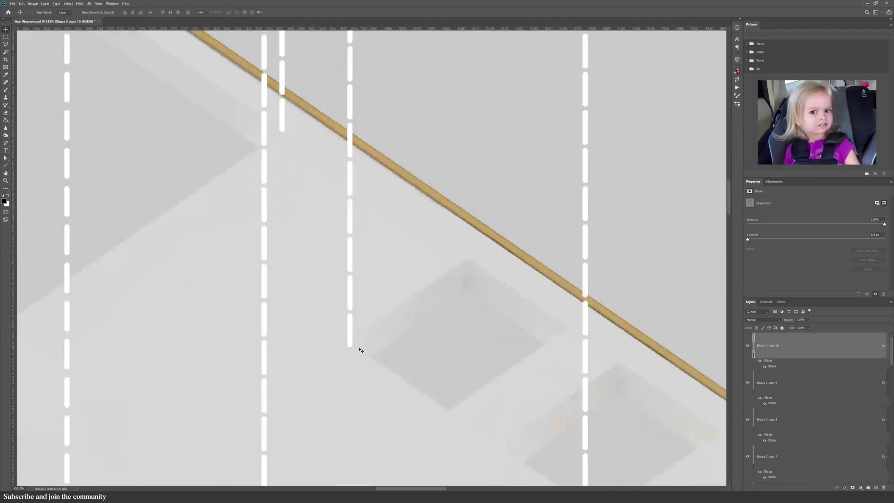
- Duplicate the connector lines to link the skylight frames with their roof openings and the lattice screens with the wall openings
{"action": "left_click_drag", "start_coordinate": [359, 350], "coordinate": [479, 256], "text": "alt"}
{"action": "left_click_drag", "start_coordinate": [480, 256], "coordinate": [480, 256], "text": "alt"}
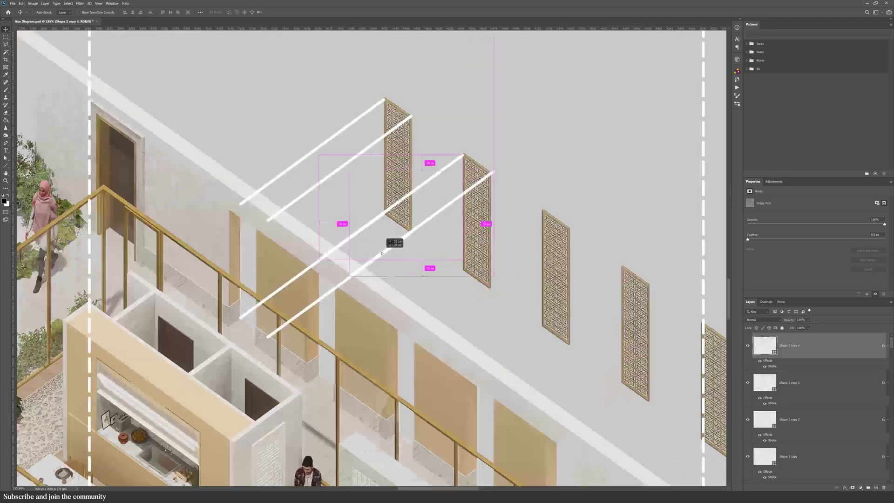
{"action": "left_click_drag", "start_coordinate": [380, 254], "coordinate": [381, 255], "text": "alt"}
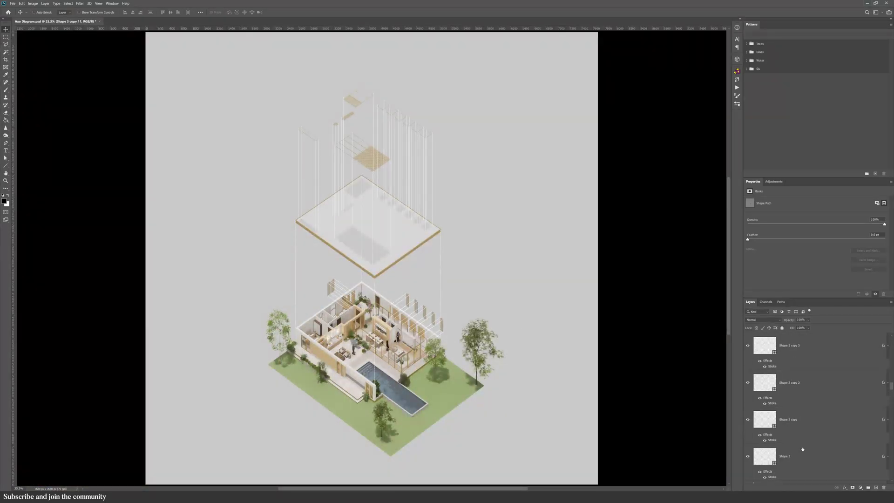
- Select all the connector line shape layers, rasterize them and merge them into a single layer
{"action": "scroll", "coordinate": [806, 449], "scroll_direction": "down", "scroll_amount": 3}
{"action": "scroll", "coordinate": [803, 449], "scroll_direction": "down", "scroll_amount": 10}
{"action": "left_click", "coordinate": [774, 424], "text": "shift"}
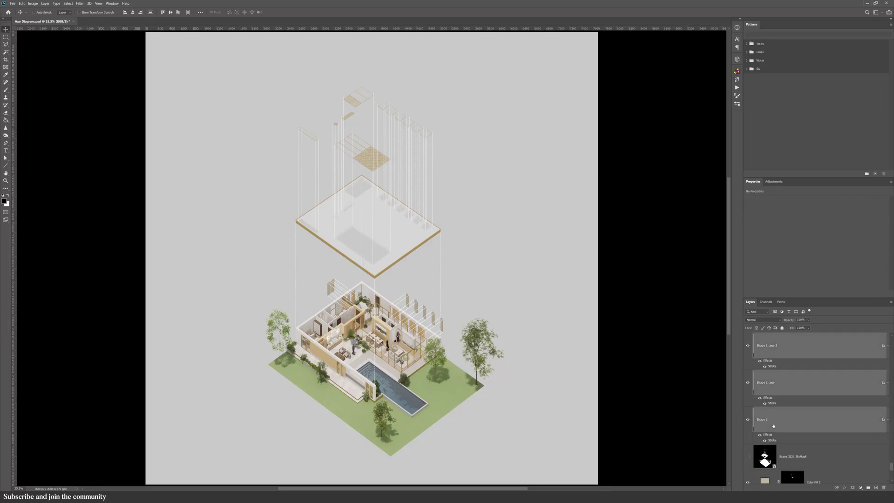
{"action": "right_click", "coordinate": [774, 425]}
{"action": "left_click", "coordinate": [791, 267]}
{"action": "scroll", "coordinate": [351, 153], "scroll_direction": "up", "scroll_amount": 5, "text": "alt"}
{"action": "scroll", "coordinate": [351, 156], "scroll_direction": "up", "scroll_amount": 4, "text": "alt"}
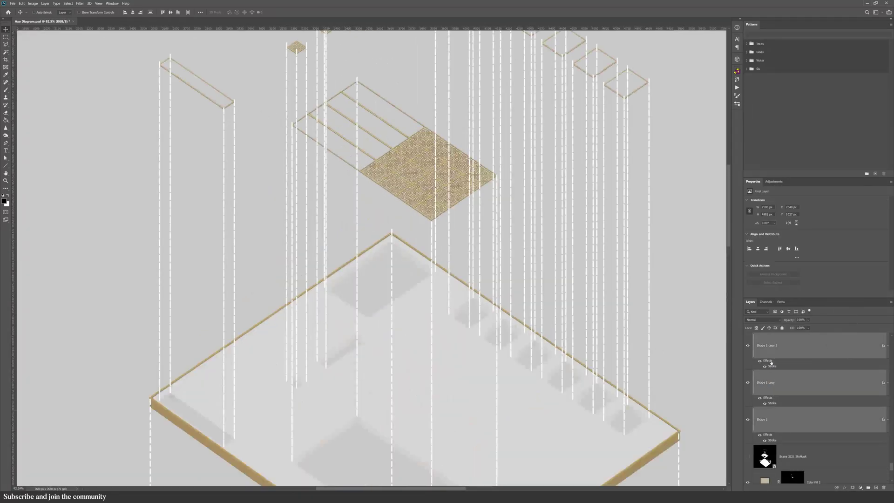
{"action": "scroll", "coordinate": [517, 363], "scroll_direction": "down", "scroll_amount": 3, "text": "alt"}
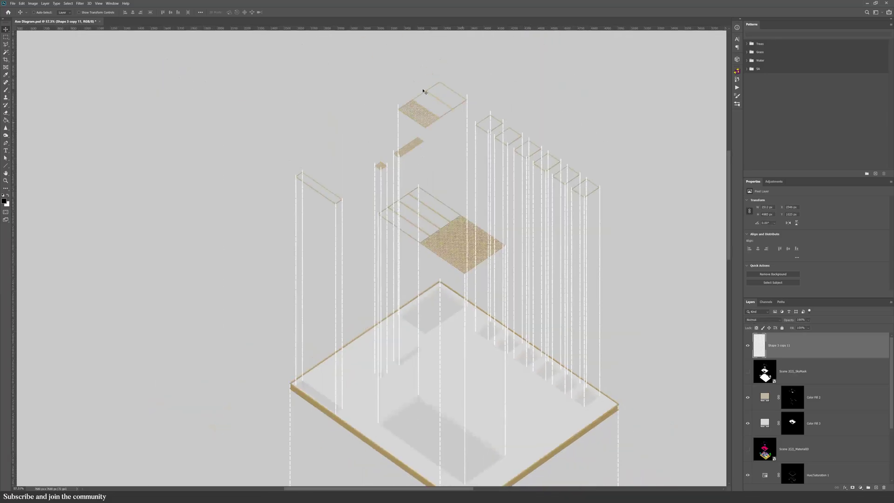
- Erase the connector line ends that stick out above the corners of the uppermost lattice roof frame
{"action": "scroll", "coordinate": [410, 90], "scroll_direction": "up", "scroll_amount": 7, "text": "alt"}
{"action": "key", "text": "e"}
{"action": "left_click_drag", "start_coordinate": [365, 157], "coordinate": [363, 171]}
{"action": "scroll", "coordinate": [302, 153], "scroll_direction": "down", "scroll_amount": 4, "text": "alt"}
{"action": "scroll", "coordinate": [452, 172], "scroll_direction": "up", "scroll_amount": 3, "text": "alt"}
{"action": "left_click_drag", "start_coordinate": [462, 109], "coordinate": [461, 121]}
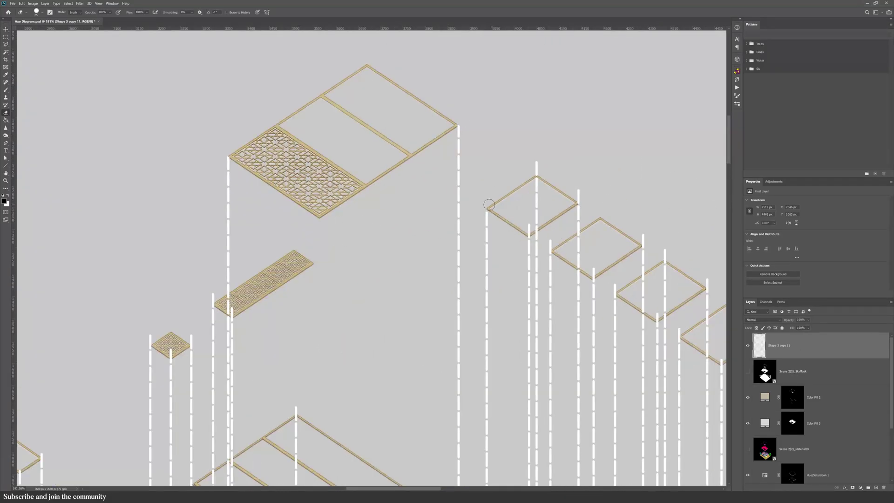
- Set the merged connector line layer's opacity to 50%
{"action": "key", "text": "ctrl+0"}
{"action": "left_click", "coordinate": [808, 320]}
{"action": "left_click_drag", "start_coordinate": [804, 320], "coordinate": [793, 320]}
{"action": "type", "text": "50"}
{"action": "key", "text": "Return"}
- Stamp all visible layers into a new layer at the top of the stack and convert it to a smart object
{"action": "key", "text": "ctrl+shift+alt+e"}
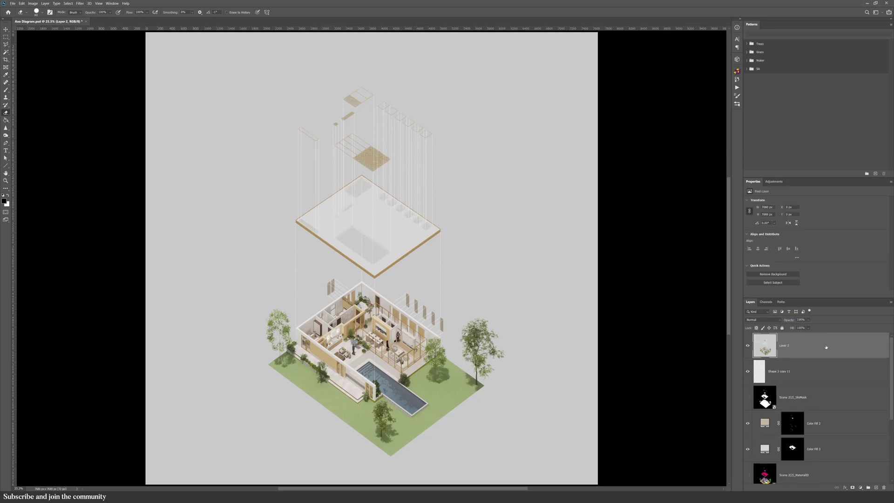
{"action": "right_click", "coordinate": [826, 347]}
{"action": "left_click", "coordinate": [834, 181]}
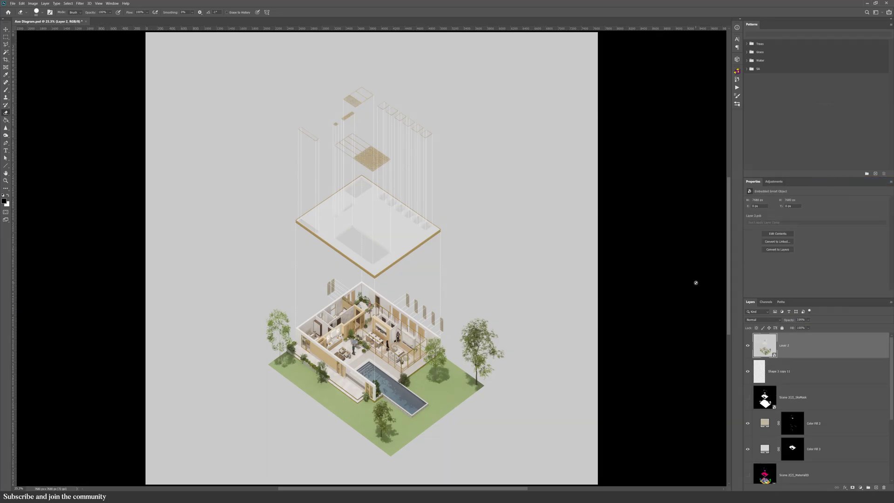
- Apply the Camera Raw filter to the stamped layer and add subtle grain, checking it on the pool and interior details
{"action": "left_click", "coordinate": [80, 4]}
{"action": "left_click", "coordinate": [97, 35]}
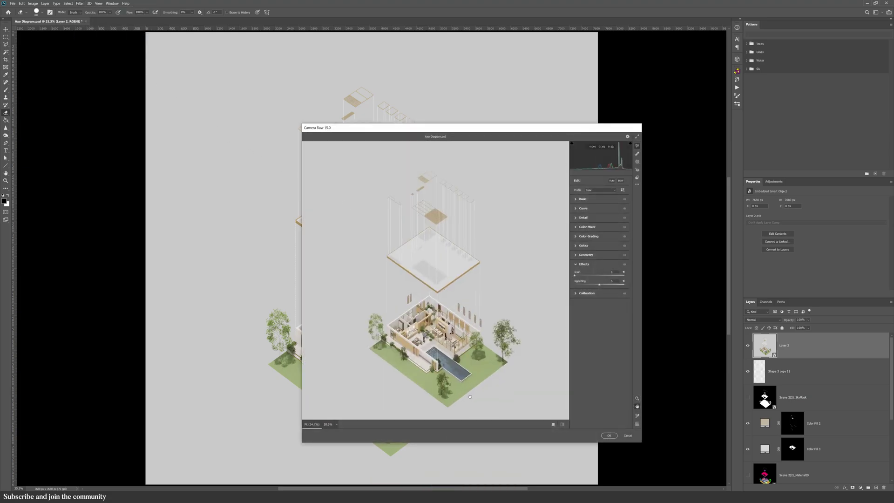
{"action": "left_click_drag", "start_coordinate": [461, 349], "coordinate": [431, 259]}
{"action": "scroll", "coordinate": [430, 261], "scroll_direction": "up", "scroll_amount": 3, "text": "alt"}
{"action": "left_click_drag", "start_coordinate": [492, 412], "coordinate": [470, 367]}
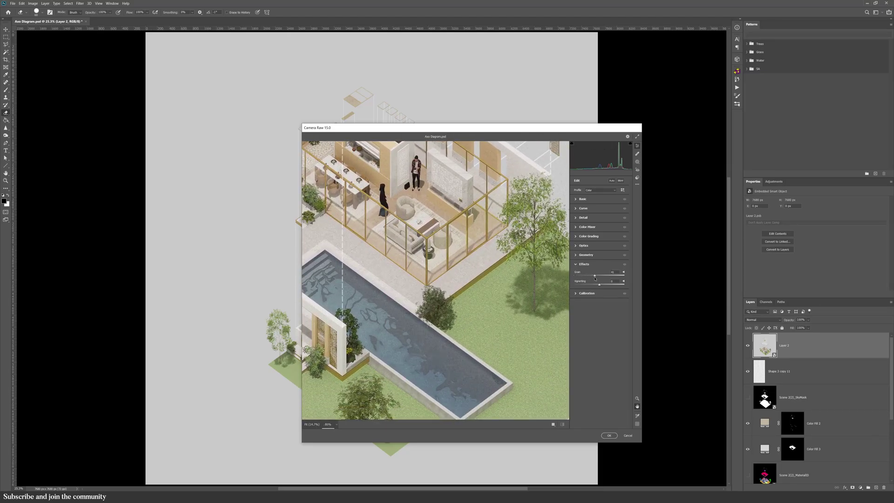
{"action": "left_click_drag", "start_coordinate": [398, 322], "coordinate": [534, 385]}
{"action": "left_click_drag", "start_coordinate": [517, 263], "coordinate": [464, 398]}
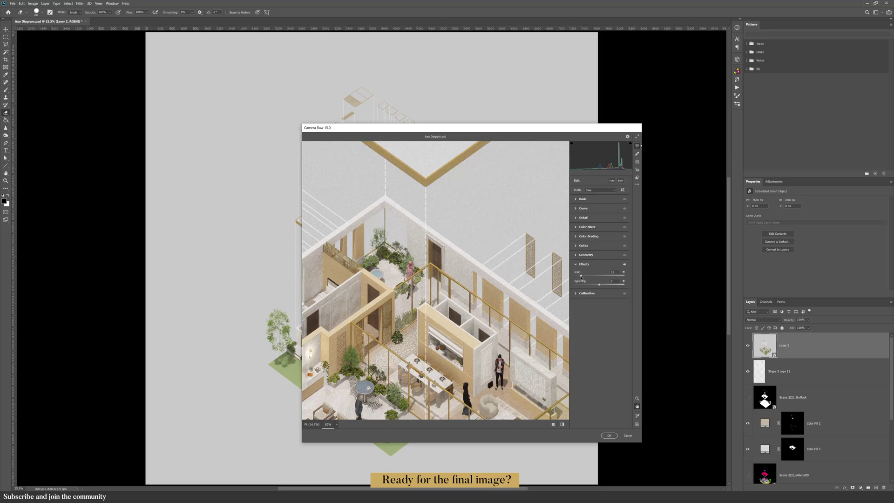